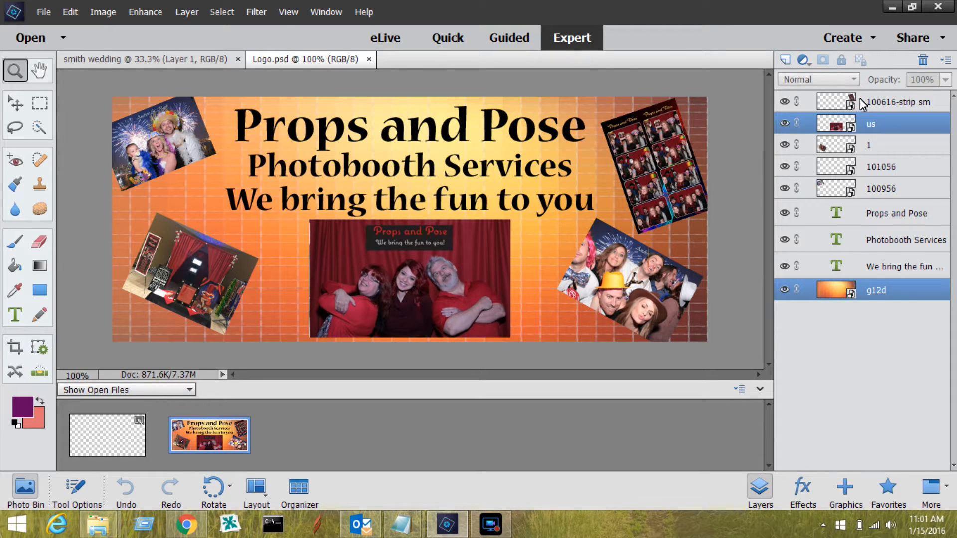
# Activate the Move tool, select the "us" layer, and toggle its visibility off and back on
pyautogui.click(904, 101)
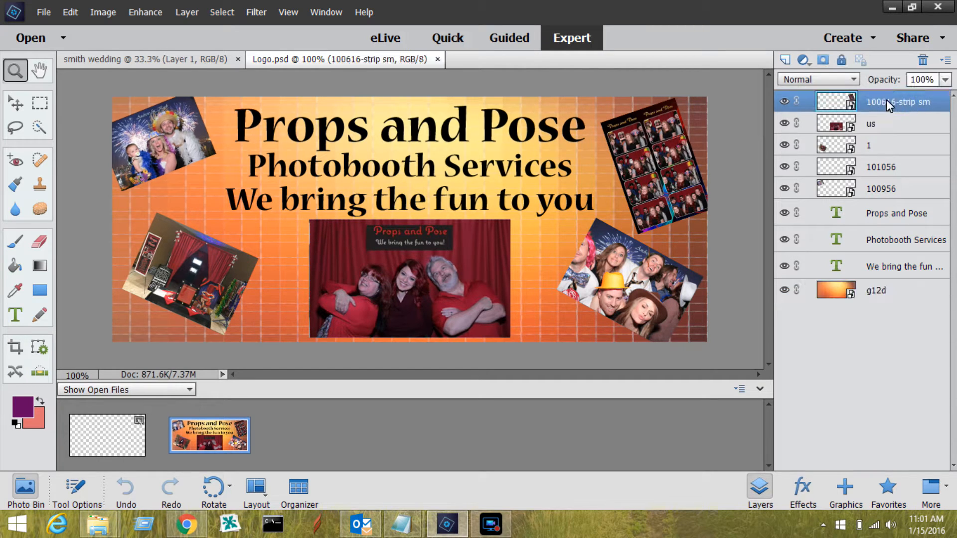
pyautogui.click(16, 103)
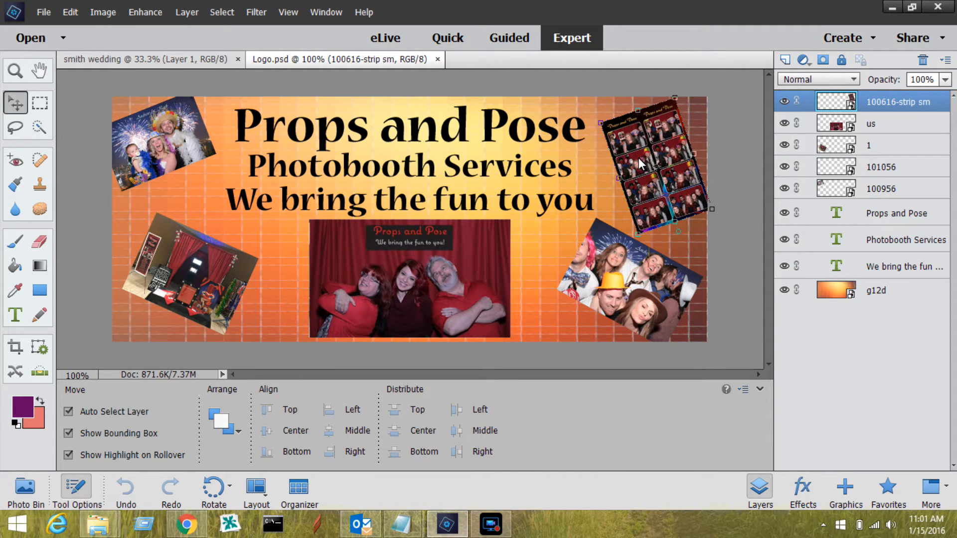
pyautogui.click(884, 123)
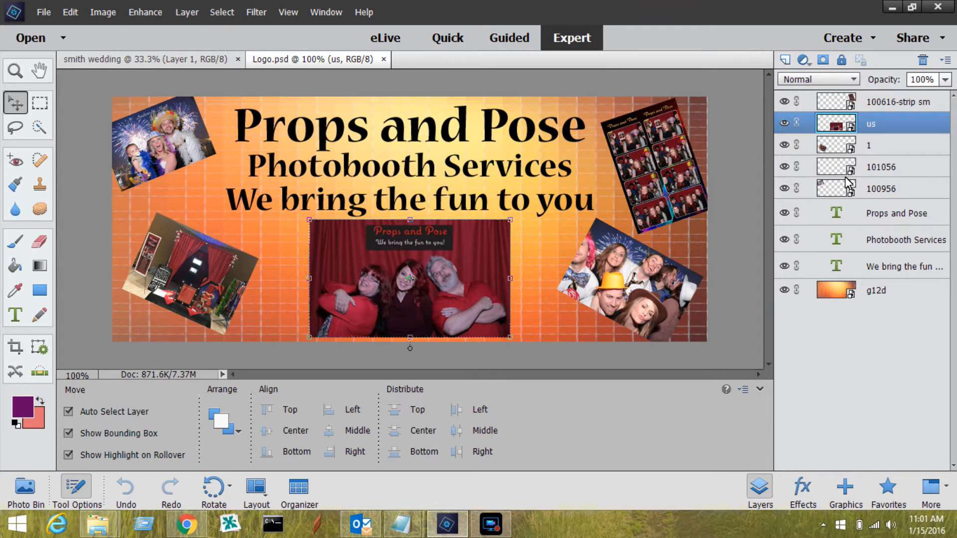
pyautogui.click(785, 125)
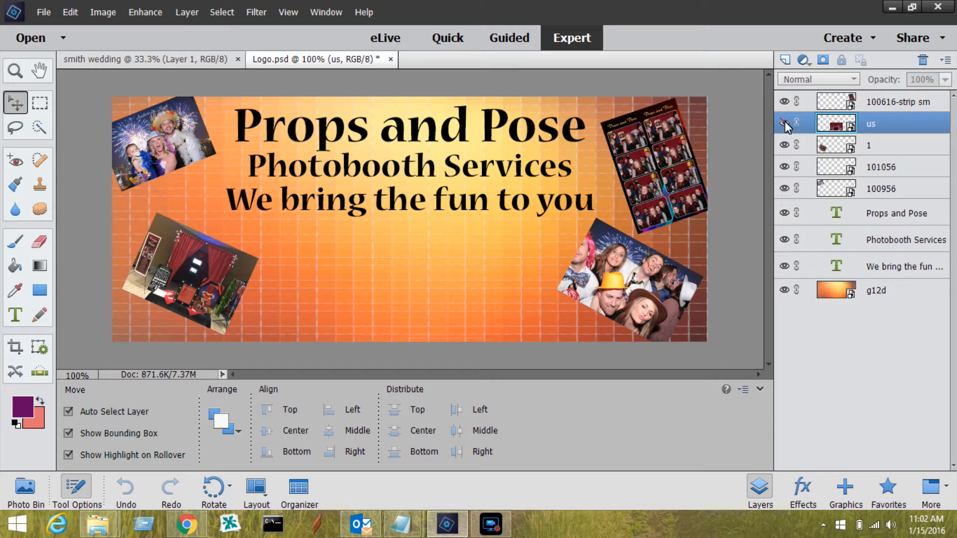
pyautogui.click(783, 124)
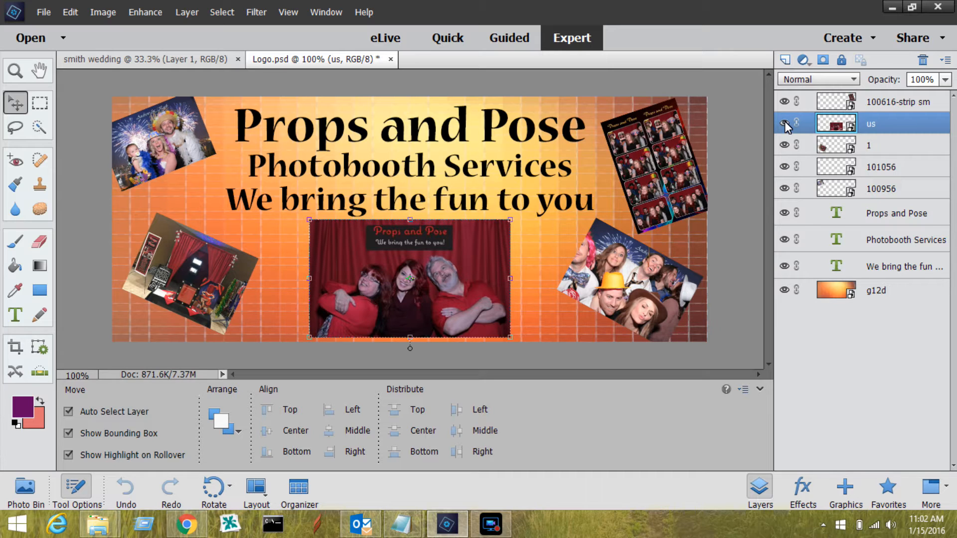
# Select layer "1", which holds the tilted photo of the booth setup
pyautogui.click(186, 300)
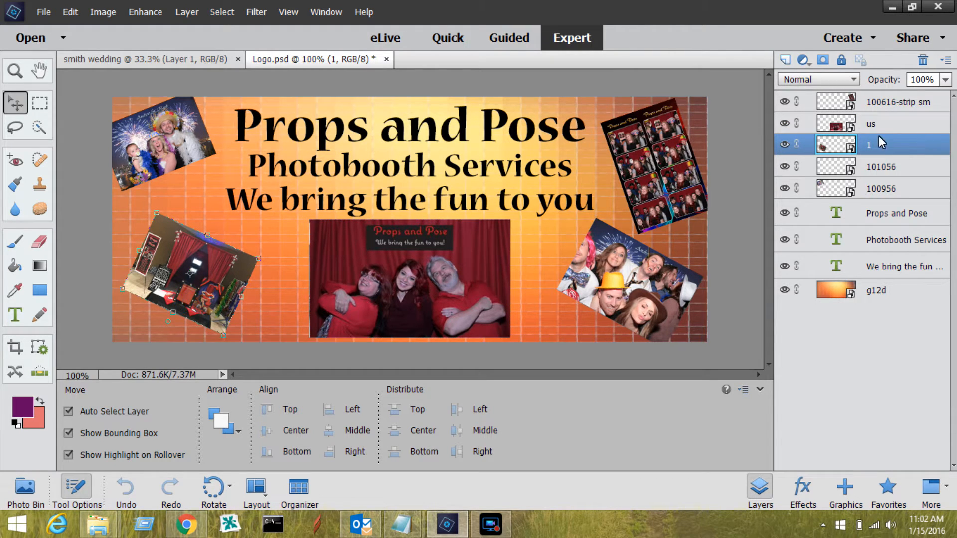
pyautogui.click(890, 174)
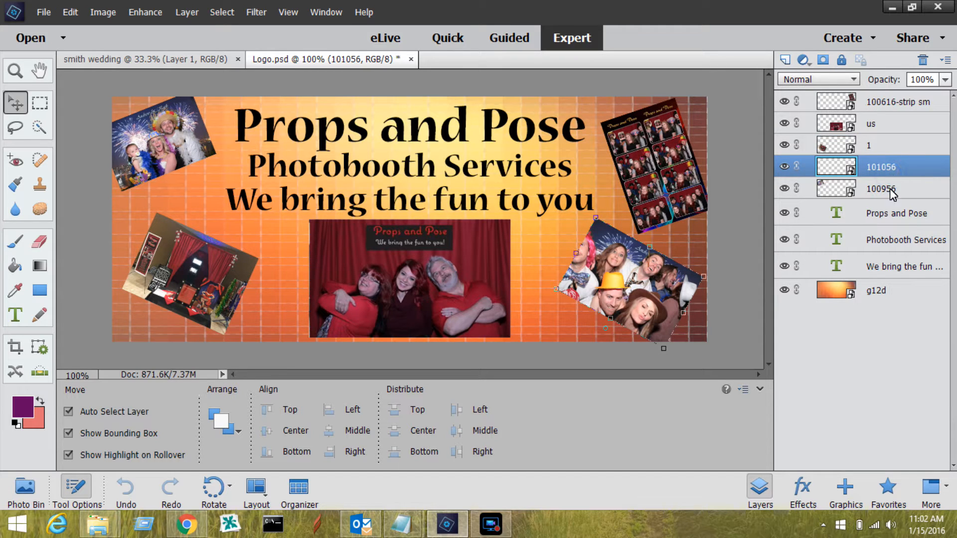
pyautogui.click(891, 147)
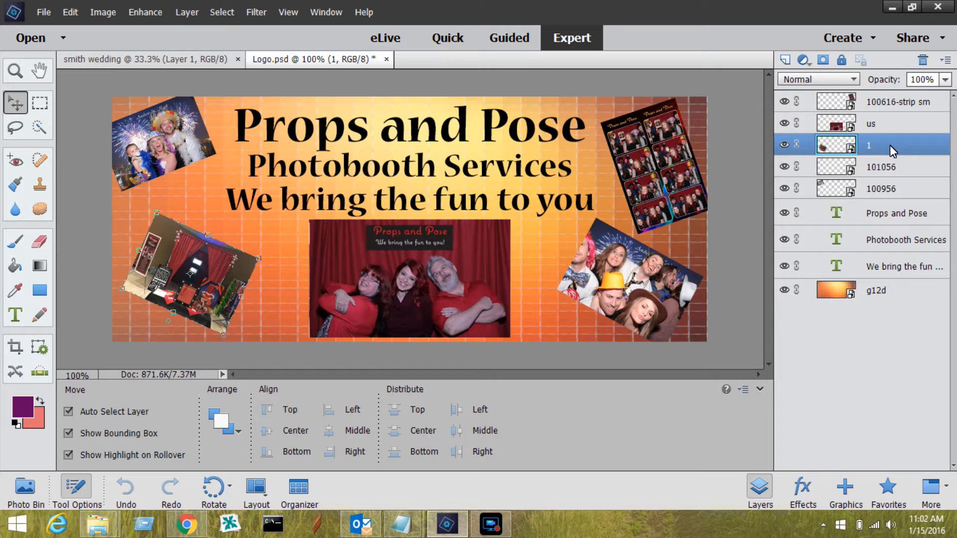
pyautogui.rightClick(890, 145)
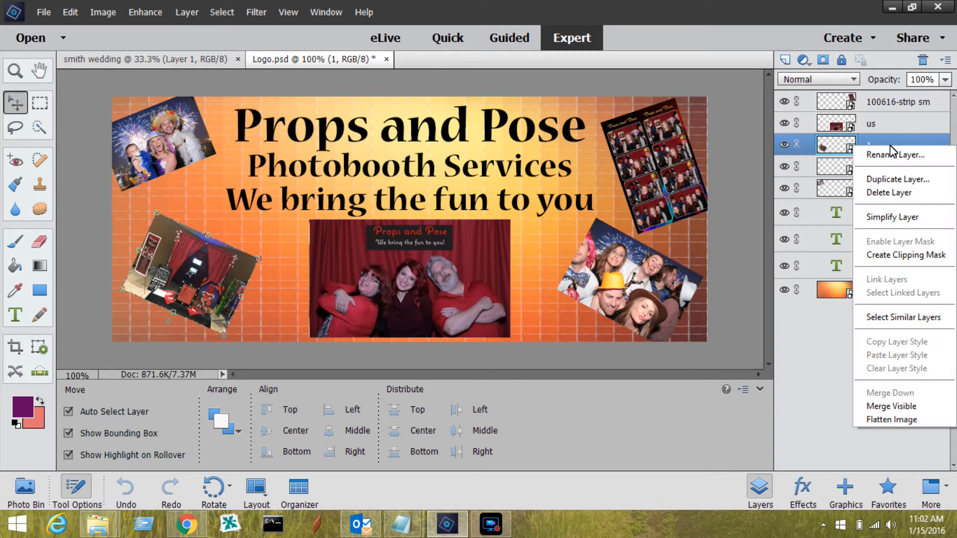
pyautogui.click(835, 383)
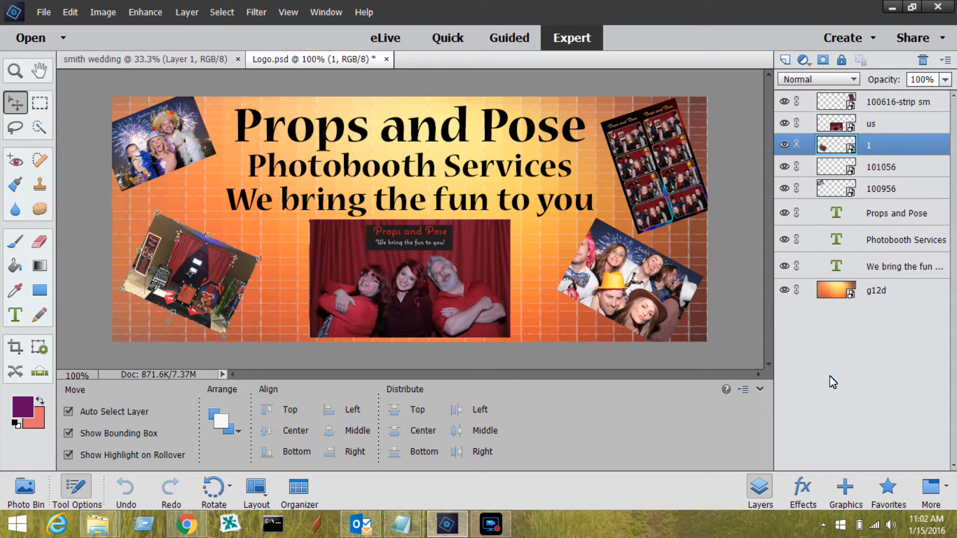
pyautogui.press('Delete')
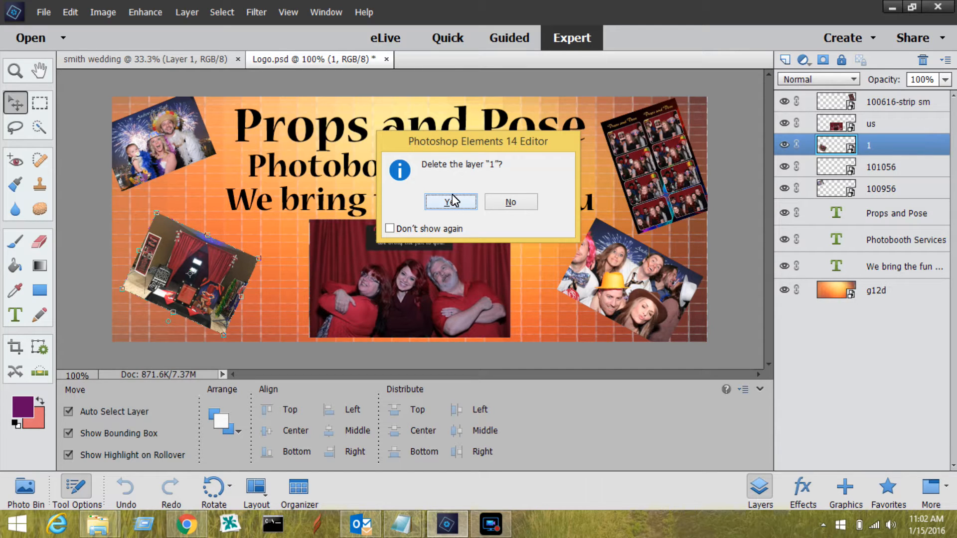
pyautogui.click(499, 203)
# Hide layer "1" and place wedding.gif from the "photoshop parts" folder into the banner
pyautogui.click(778, 147)
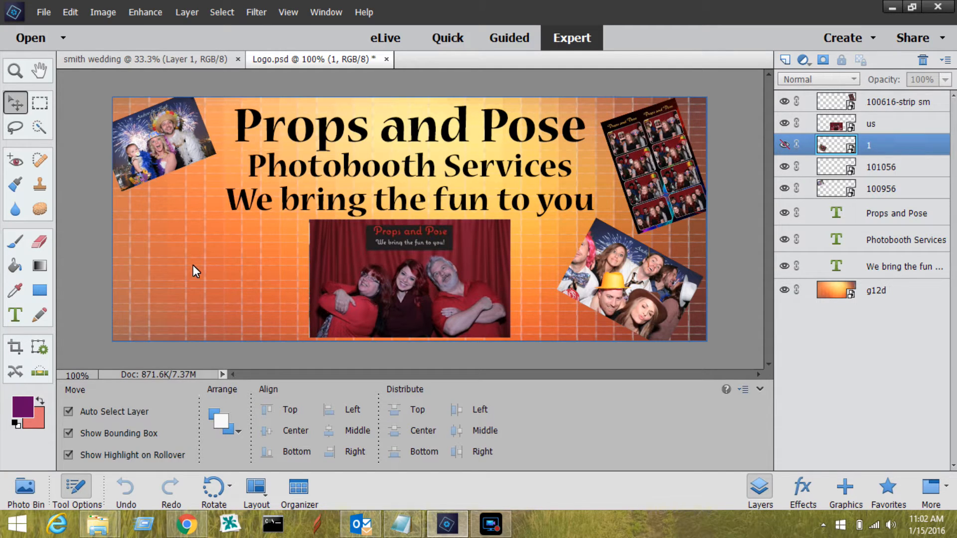
pyautogui.click(45, 13)
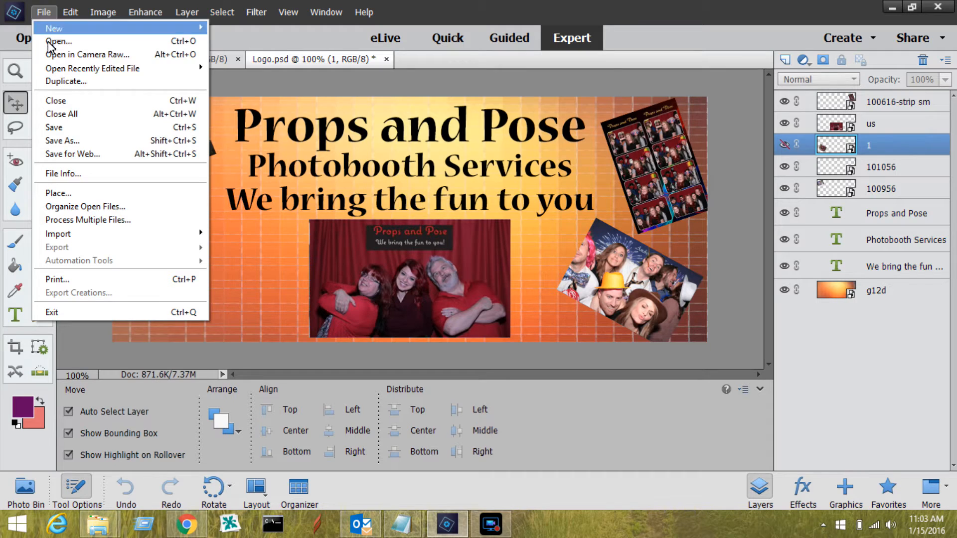
pyautogui.click(59, 193)
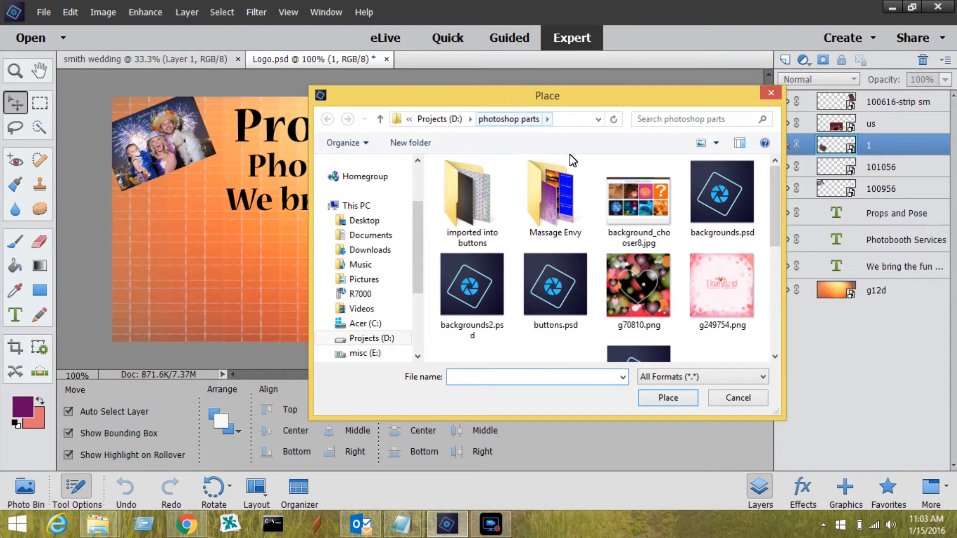
pyautogui.moveTo(773, 201); pyautogui.dragTo(775, 287)
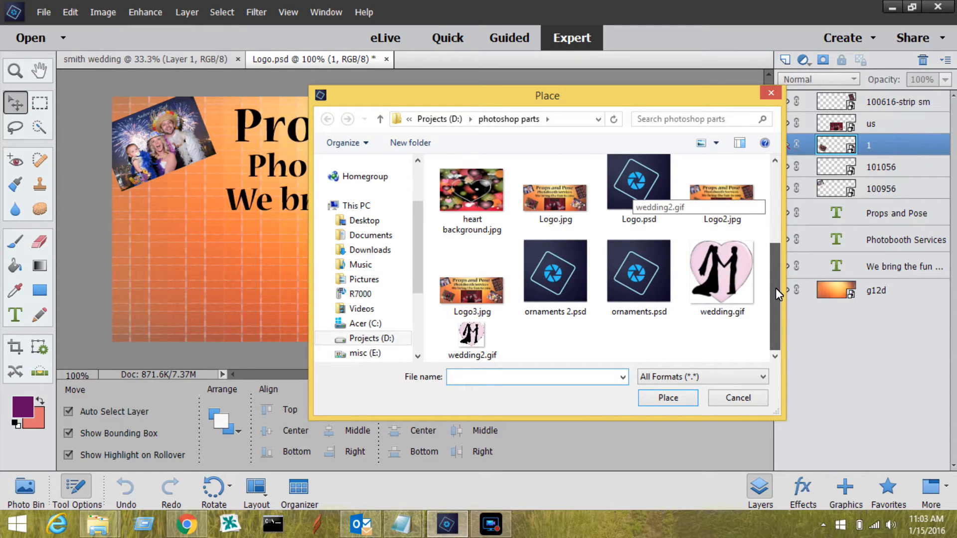
pyautogui.doubleClick(736, 270)
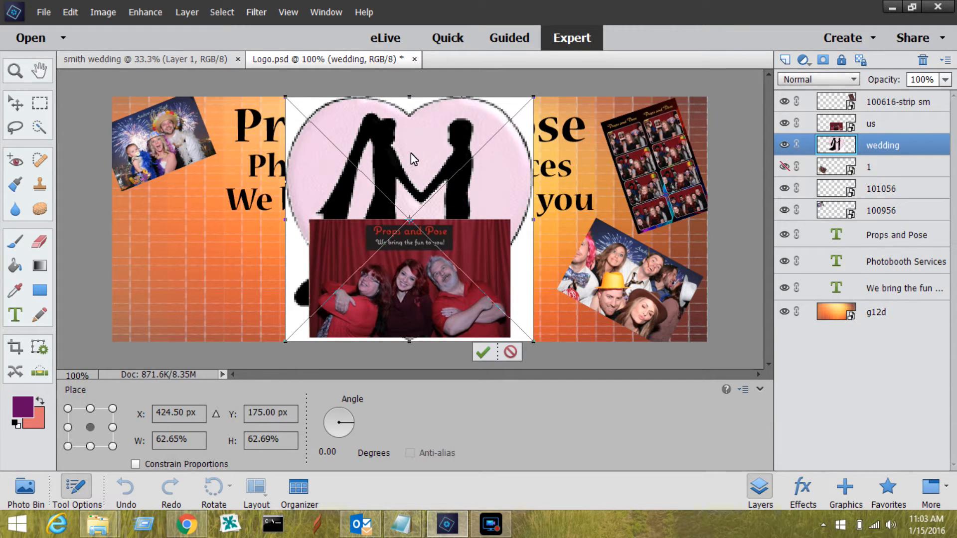
# Scale the placed wedding picture to about 31% and position it in the banner's empty lower-left area
pyautogui.moveTo(416, 153); pyautogui.dragTo(230, 172)
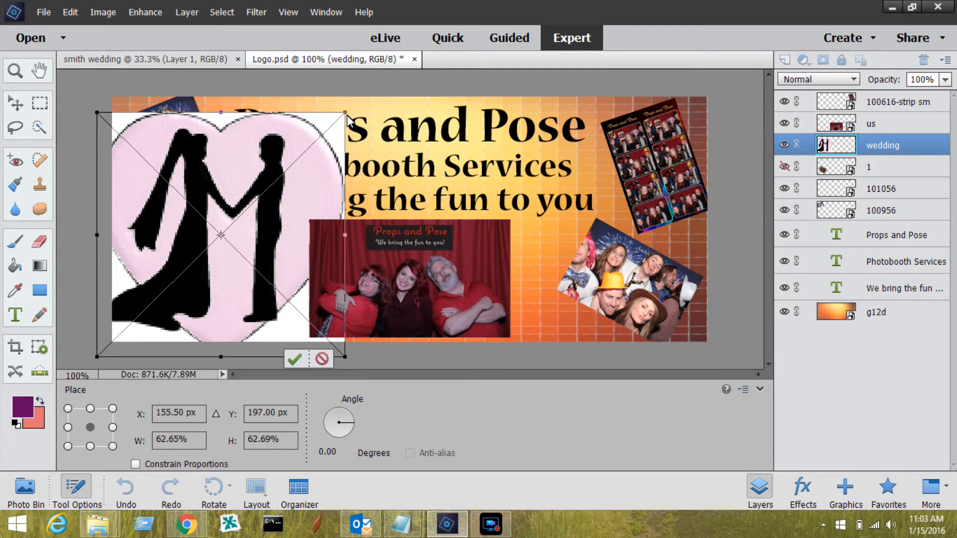
pyautogui.moveTo(346, 114); pyautogui.dragTo(241, 259)
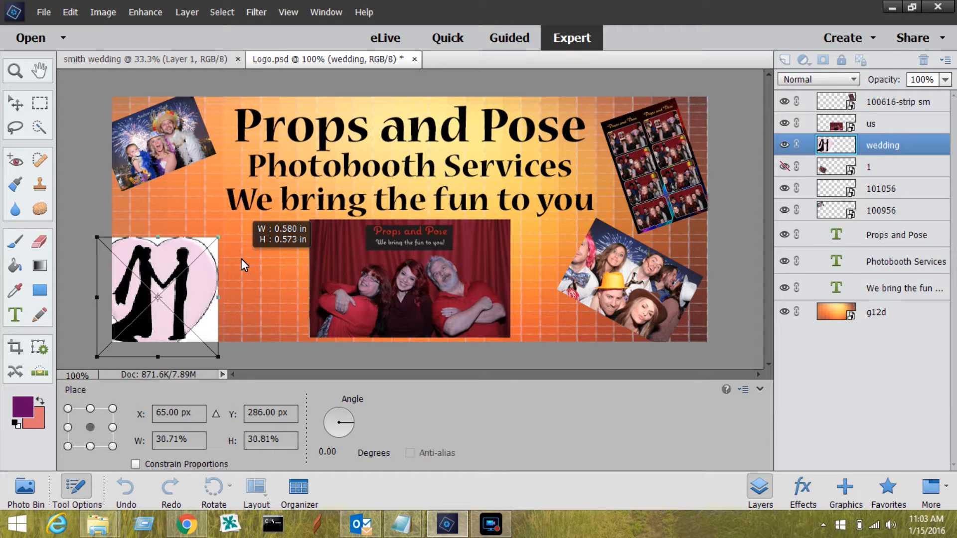
pyautogui.moveTo(241, 258); pyautogui.dragTo(241, 259)
pyautogui.moveTo(169, 264); pyautogui.dragTo(205, 246)
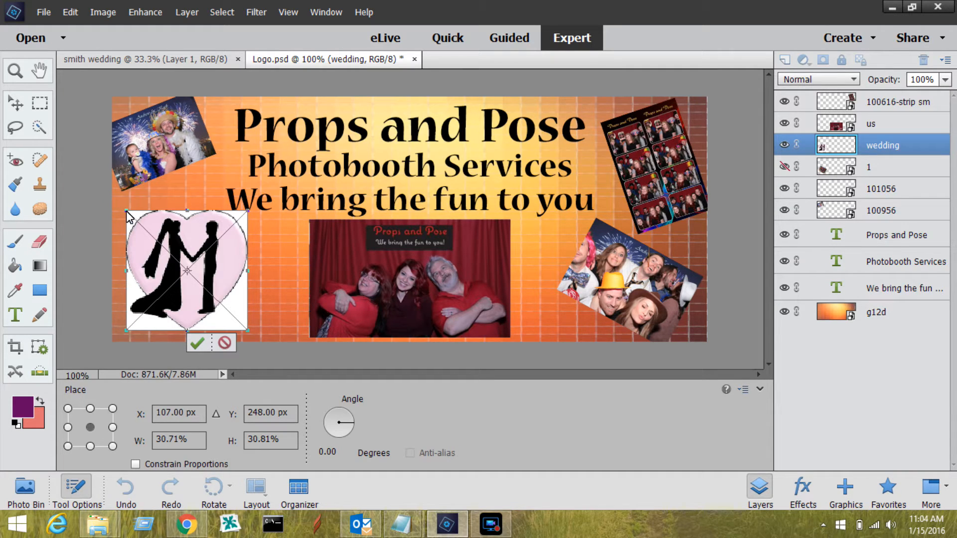
# Rotate the wedding picture about -17.7 degrees, shift it slightly down and left over the banner's edge, and commit the placement
pyautogui.moveTo(124, 208); pyautogui.dragTo(104, 226)
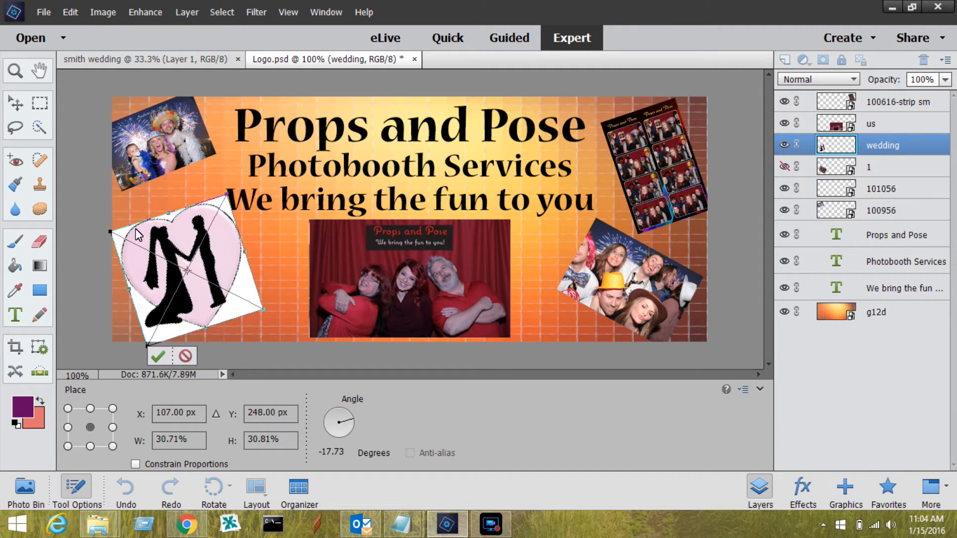
pyautogui.moveTo(169, 240); pyautogui.dragTo(153, 254)
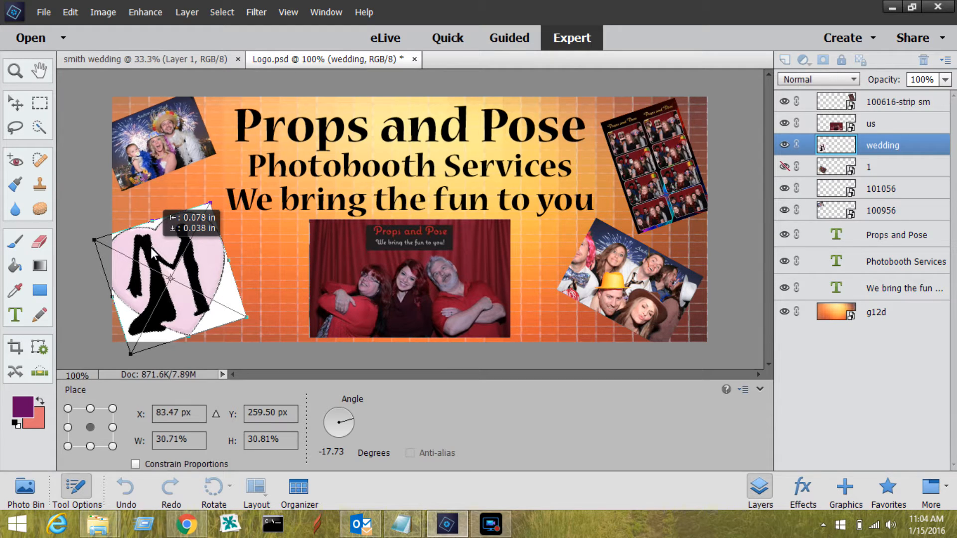
pyautogui.moveTo(152, 250); pyautogui.dragTo(157, 247)
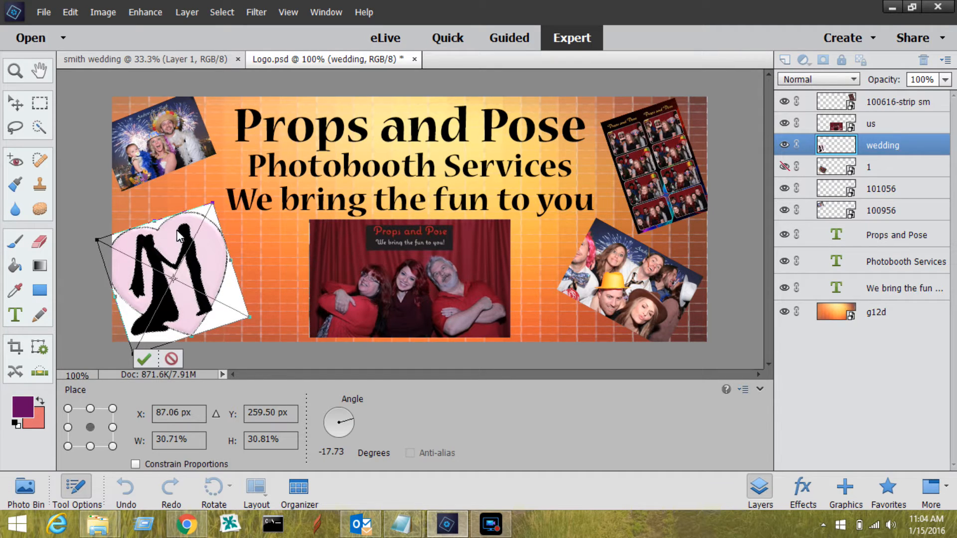
pyautogui.click(147, 358)
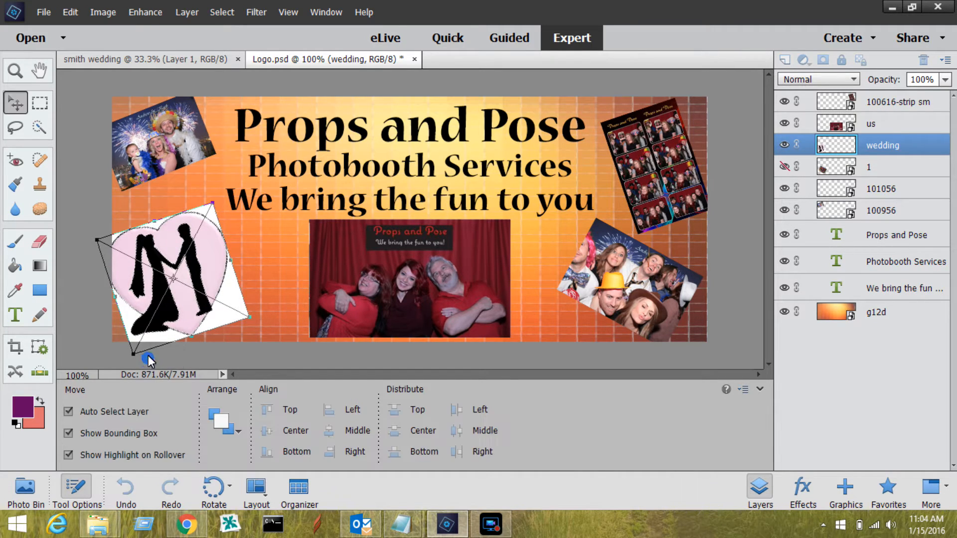
# Rename the "wedding" layer to "wedding icon"
pyautogui.doubleClick(895, 147)
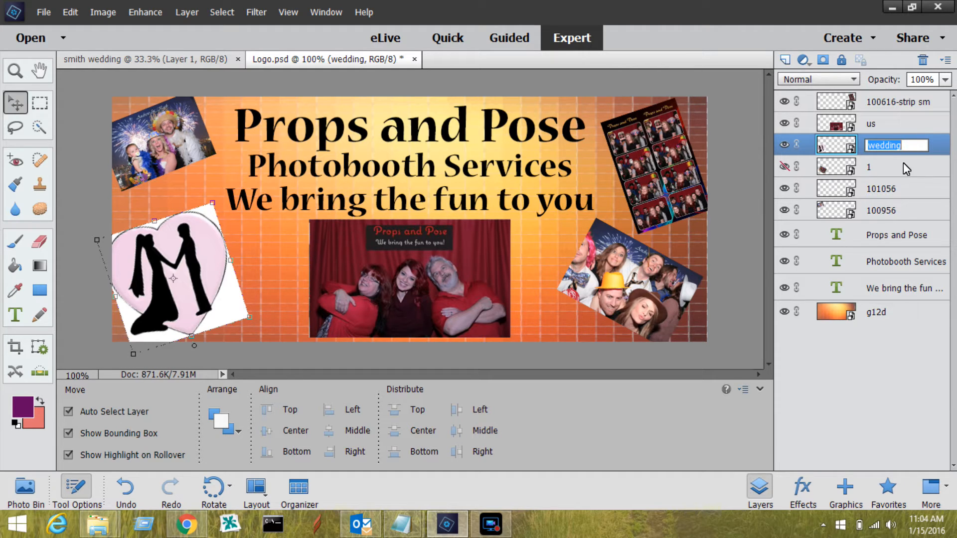
pyautogui.click(916, 144)
pyautogui.write('icon')
pyautogui.click(905, 371)
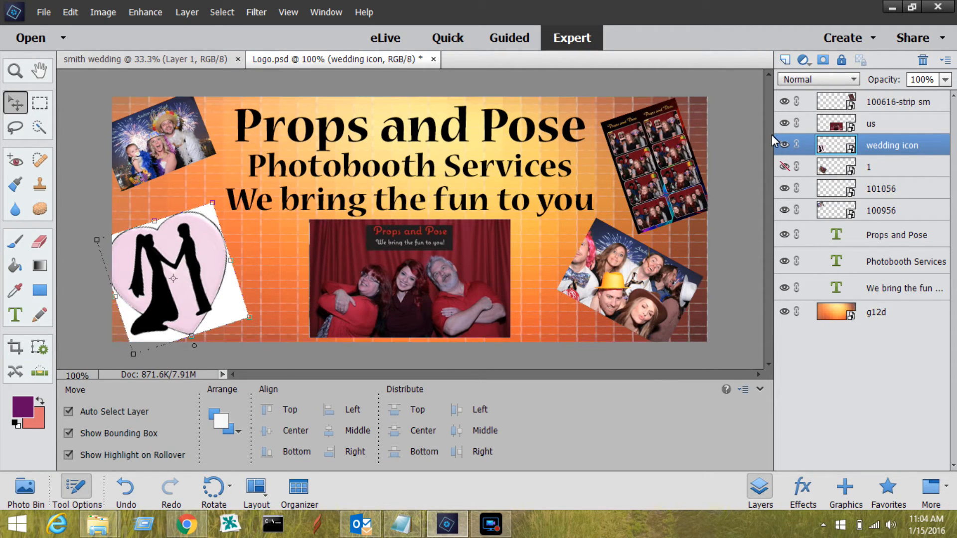
# Hide the "wedding icon" layer and make layer "1" visible
pyautogui.click(784, 145)
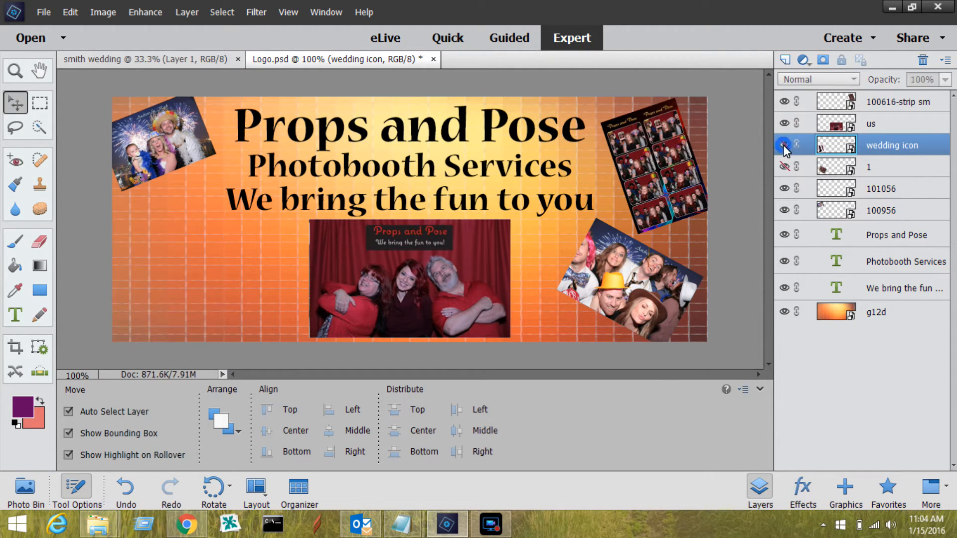
pyautogui.click(784, 168)
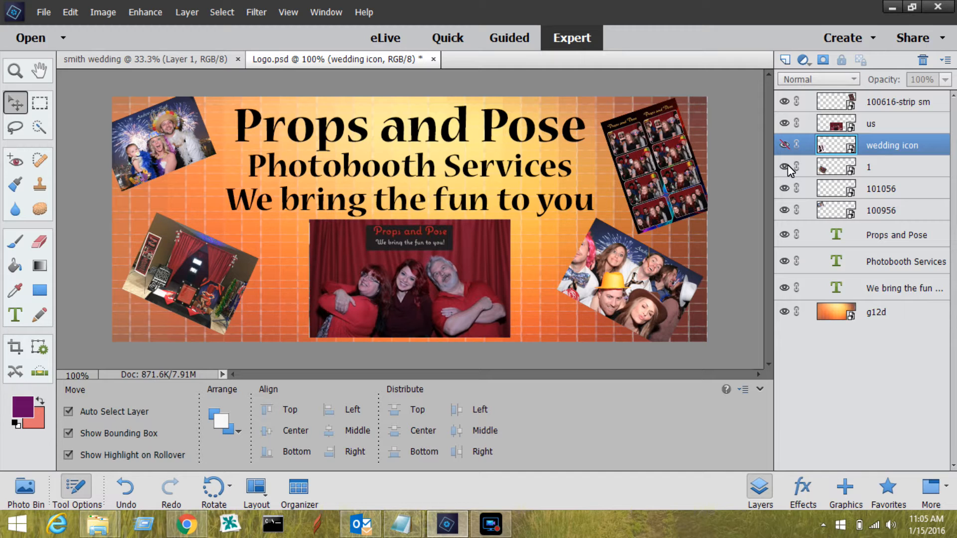
# Move the "g12d" background layer to just below "us" in the layer stack, and return it to the bottom
pyautogui.click(839, 319)
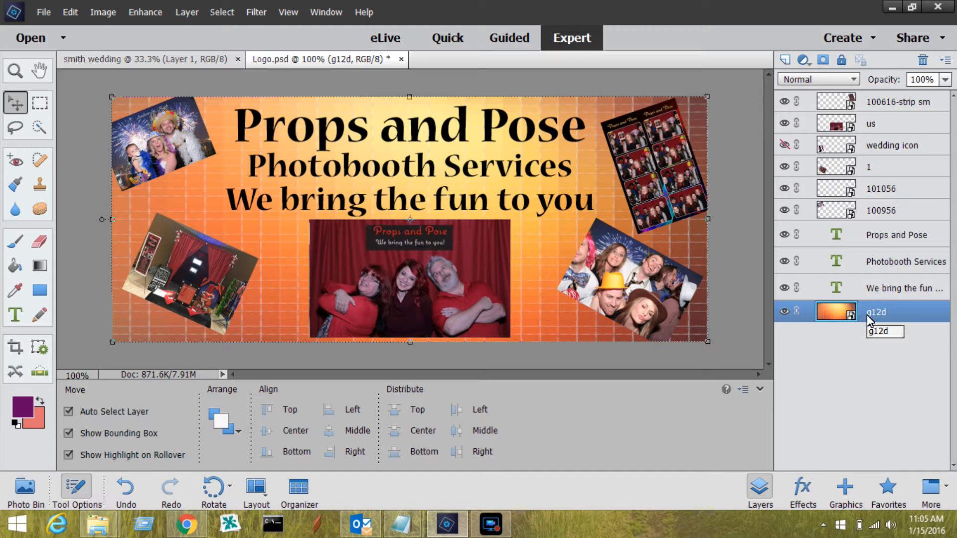
pyautogui.moveTo(866, 315); pyautogui.dragTo(888, 143)
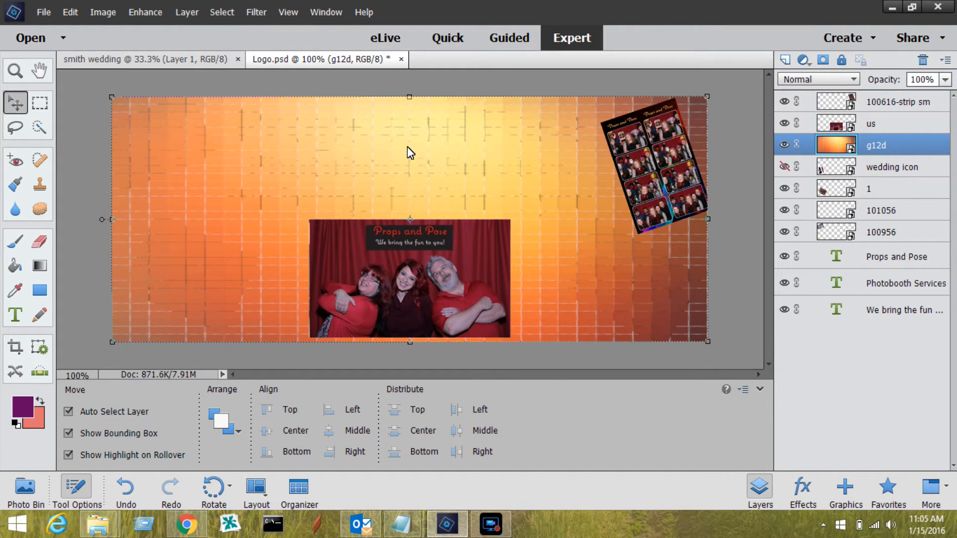
pyautogui.moveTo(852, 145); pyautogui.dragTo(830, 315)
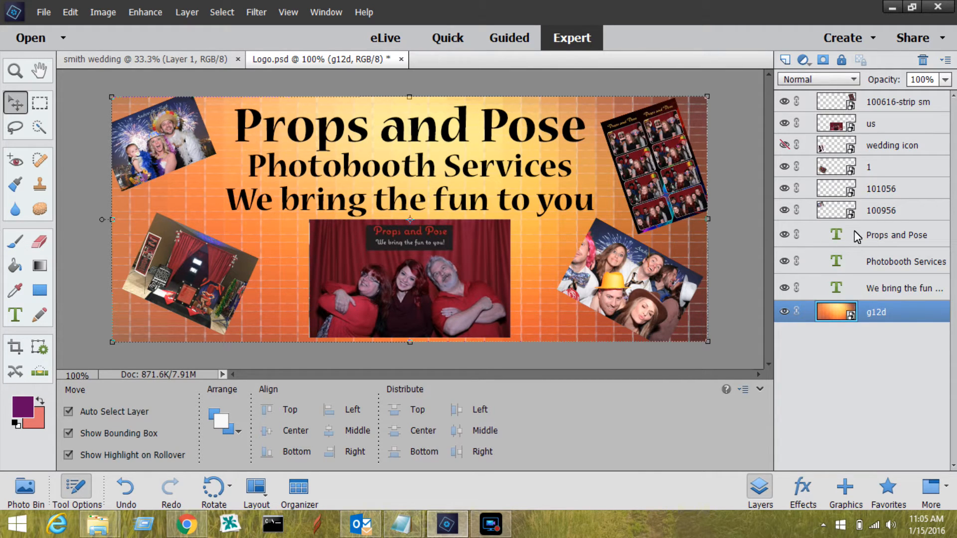
pyautogui.doubleClick(870, 193)
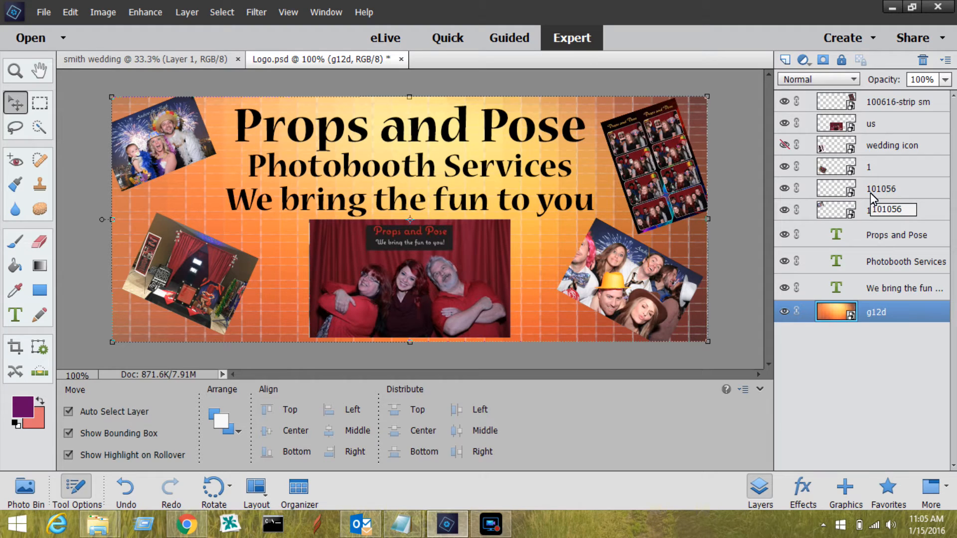
pyautogui.press('Escape')
pyautogui.click(870, 192)
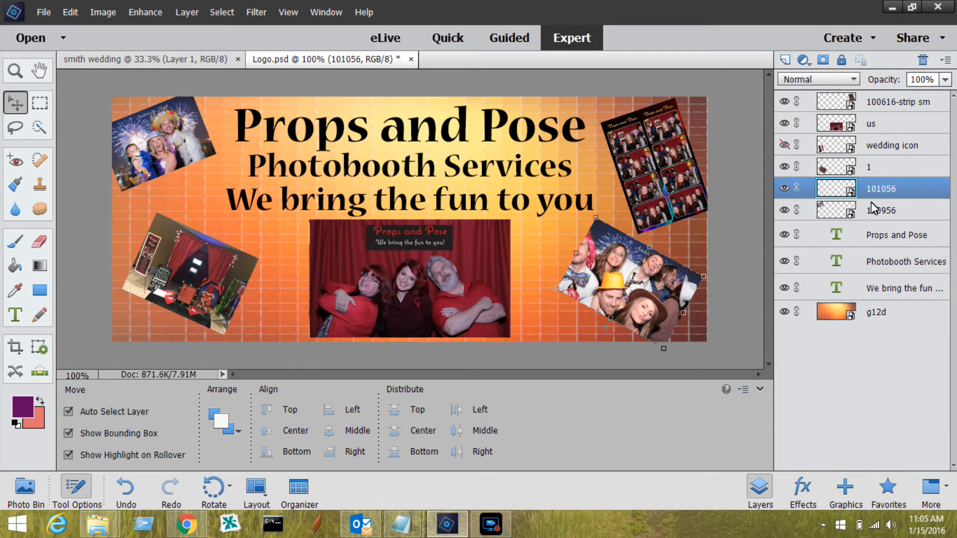
pyautogui.click(871, 212)
# Move the "us" group photo up and left over the text, and middle-align it with the "g12d" background layer
pyautogui.click(365, 273)
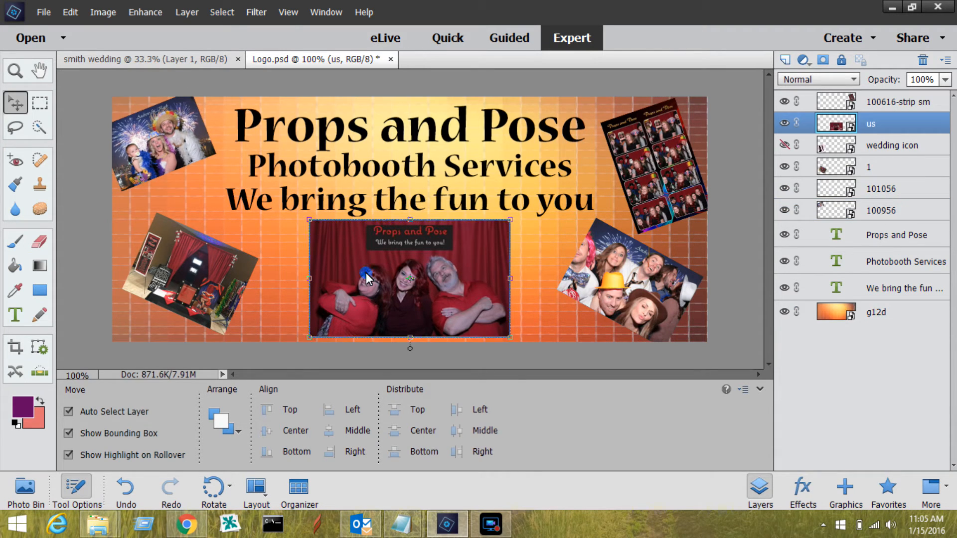
pyautogui.moveTo(366, 273); pyautogui.dragTo(250, 229)
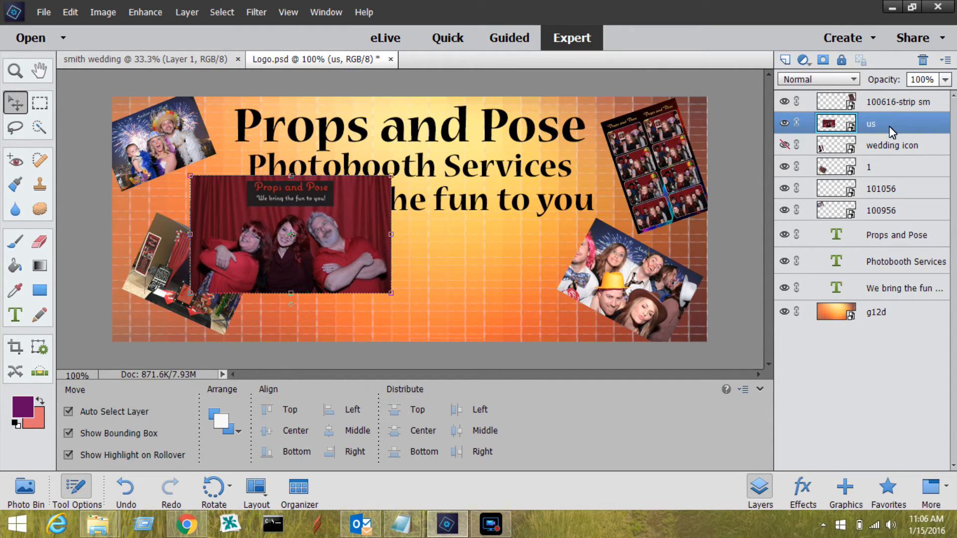
pyautogui.keyDown('ctrl'); pyautogui.click(873, 314); pyautogui.keyUp('ctrl')
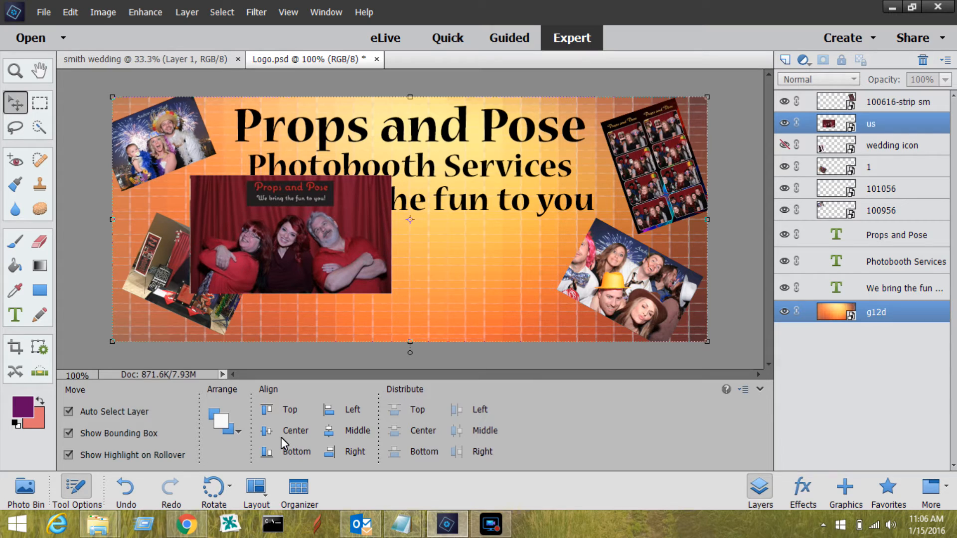
pyautogui.click(329, 433)
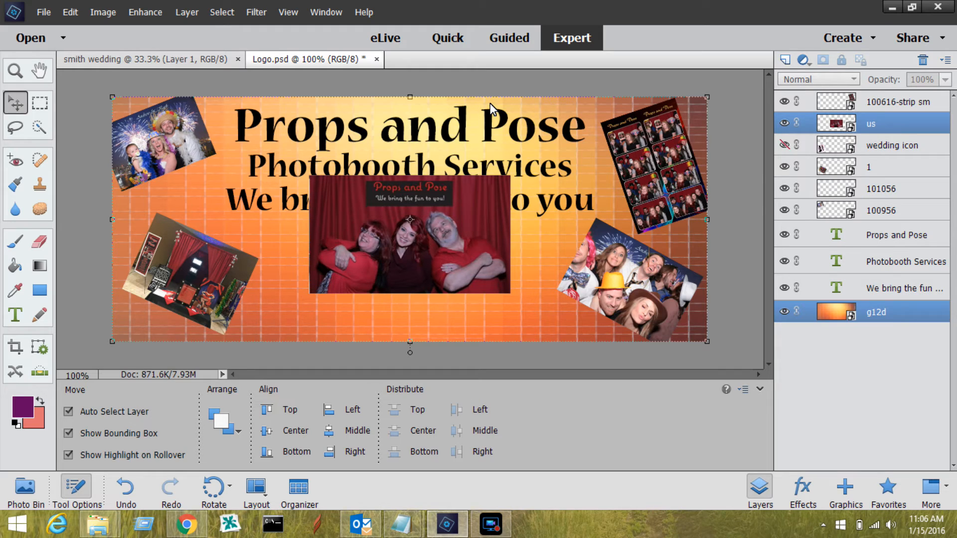
# Nudge the "us" photo straight down until it sits below the slogan at the banner's bottom edge
pyautogui.click(875, 123)
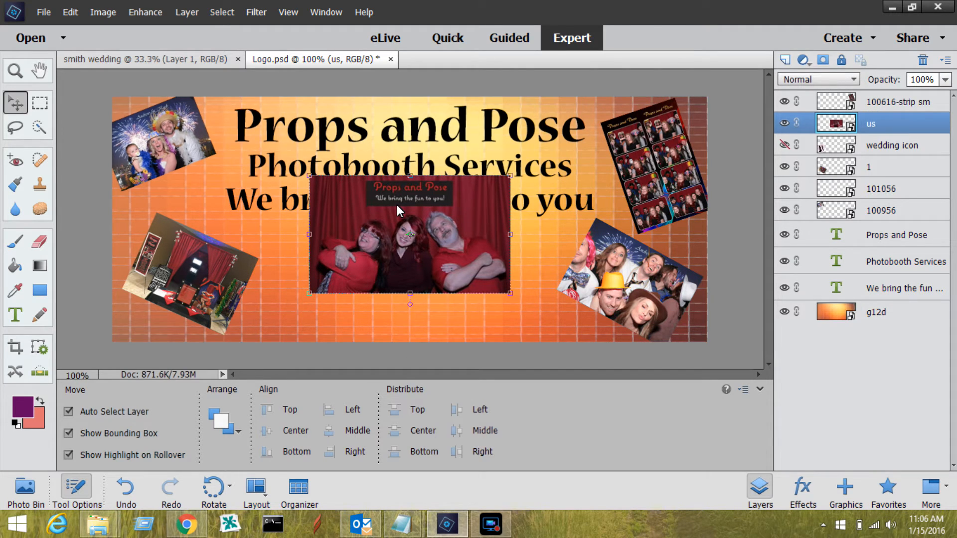
pyautogui.press('Down')
pyautogui.press('Down')
pyautogui.press('Down')
pyautogui.press('Down')
pyautogui.press('Down')
pyautogui.press('Down')
pyautogui.press('Down')
pyautogui.press('Down')
pyautogui.press('Down')
pyautogui.press('Down')
pyautogui.press('Down')
pyautogui.press('Down')
pyautogui.press('Down')
pyautogui.press('Down')
pyautogui.press('Down')
pyautogui.press('Down')
pyautogui.press('Down')
pyautogui.press('Down')
pyautogui.press('Down')
pyautogui.press('Down')
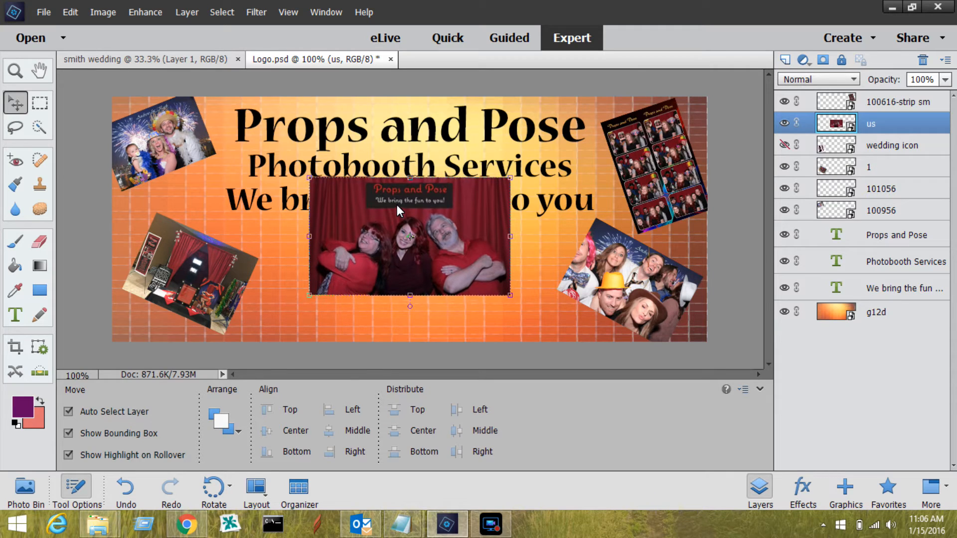
pyautogui.press('Down')
pyautogui.press('Down')
pyautogui.press('Down')
pyautogui.press('Down')
pyautogui.press('Down')
pyautogui.press('Down')
pyautogui.press('Down')
pyautogui.press('Down')
pyautogui.press('Down')
pyautogui.press('Down')
pyautogui.press('Down')
pyautogui.press('Down')
pyautogui.press('Down')
pyautogui.press('Down')
pyautogui.press('Down')
pyautogui.press('Down')
pyautogui.press('Down')
pyautogui.press('Down')
pyautogui.press('Down')
pyautogui.press('Down')
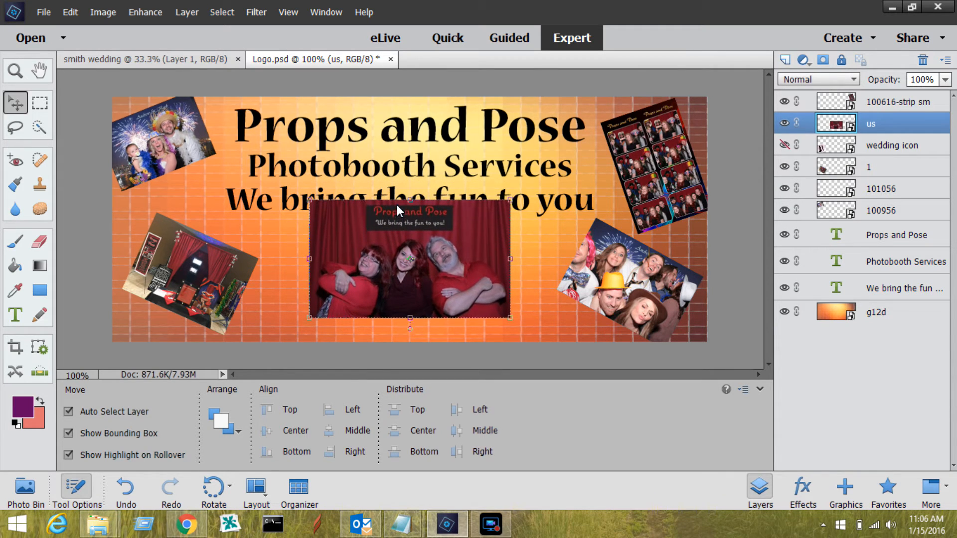
pyautogui.press('Down')
pyautogui.press('Down')
pyautogui.press('Down')
pyautogui.press('Down')
pyautogui.press('Down')
pyautogui.press('Down')
pyautogui.press('Down')
pyautogui.press('Down')
pyautogui.press('Down')
pyautogui.press('Down')
pyautogui.press('Down')
pyautogui.press('Down')
pyautogui.press('Down')
pyautogui.press('Down')
pyautogui.press('Down')
pyautogui.press('Down')
pyautogui.press('Down')
pyautogui.press('Down')
pyautogui.press('Down')
pyautogui.press('Down')
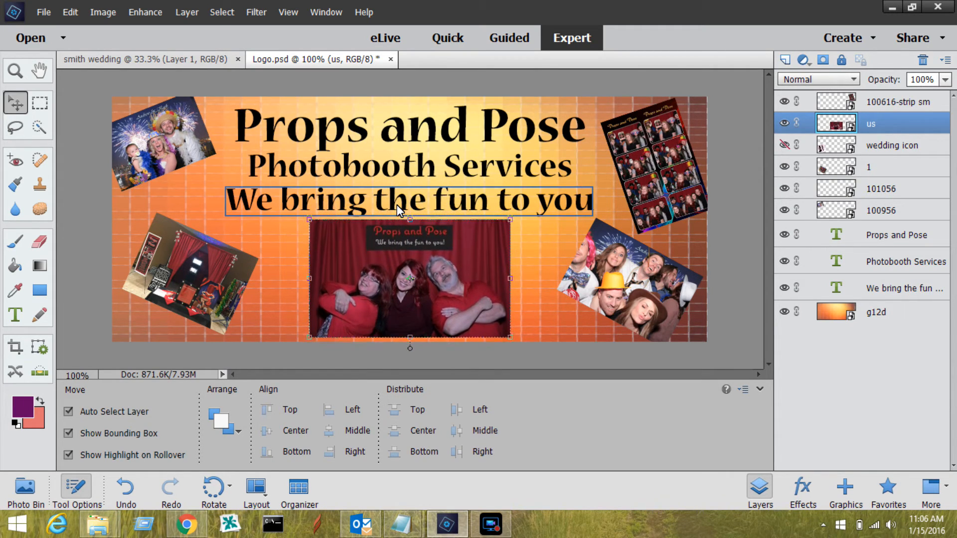
pyautogui.press('Down')
pyautogui.press('Down')
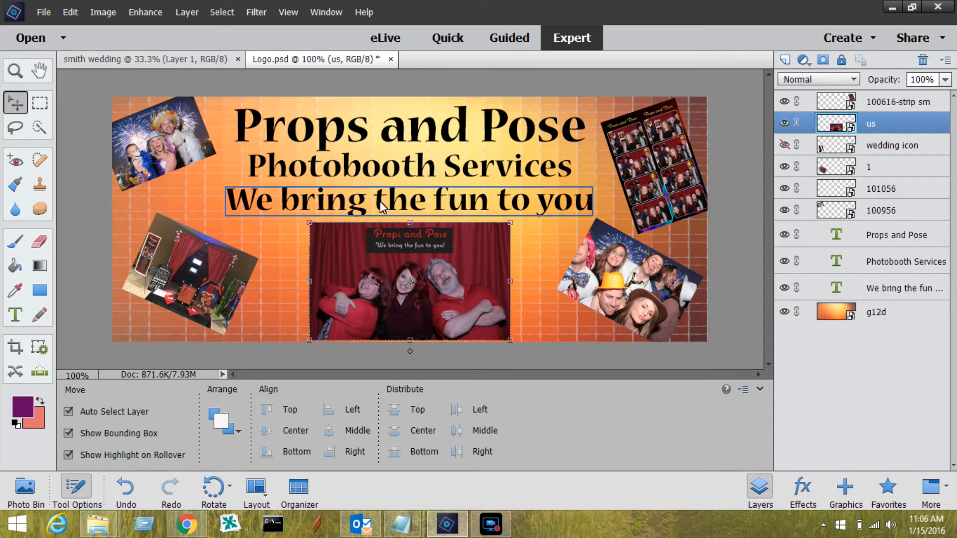
# Save the layered banner as a new Photoshop file named Logo1.psd
pyautogui.click(44, 20)
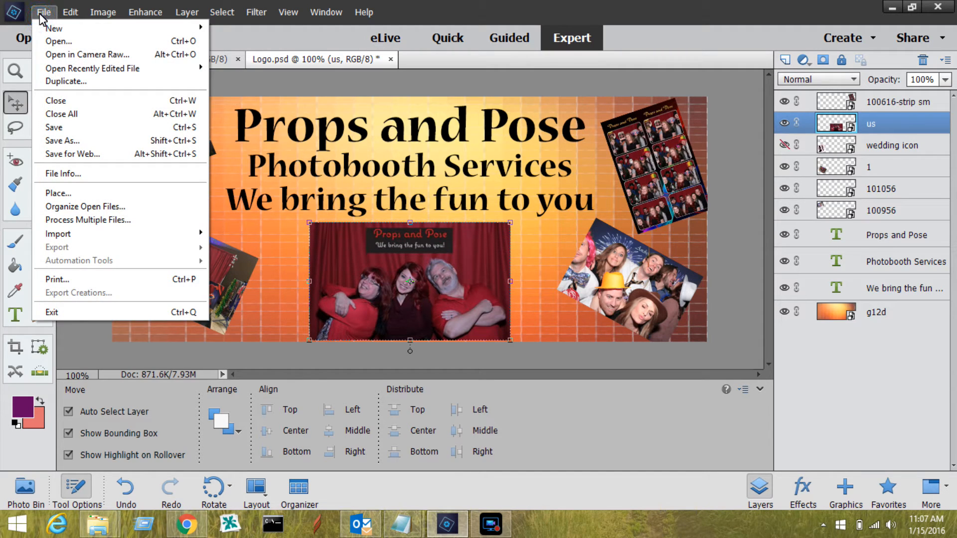
pyautogui.click(55, 142)
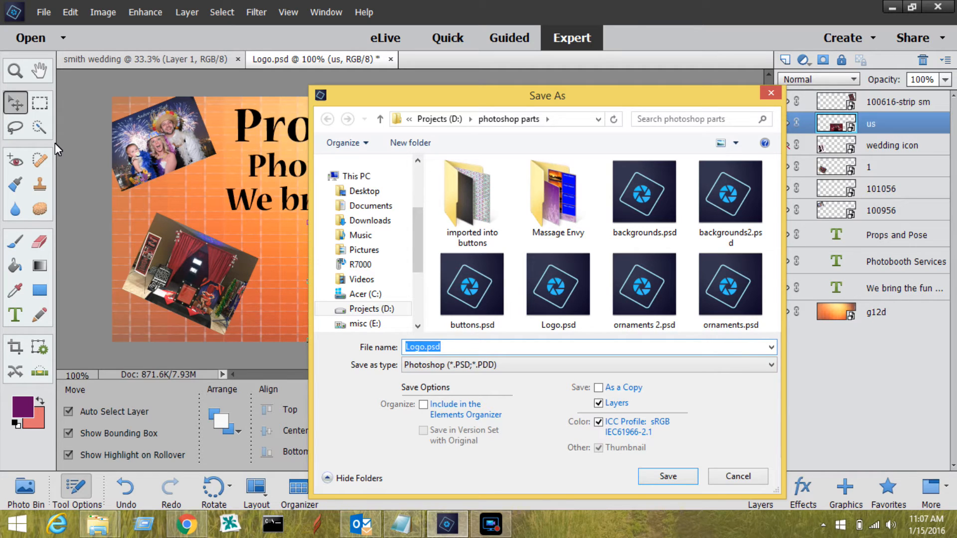
pyautogui.click(424, 348)
pyautogui.write('1')
pyautogui.click(686, 477)
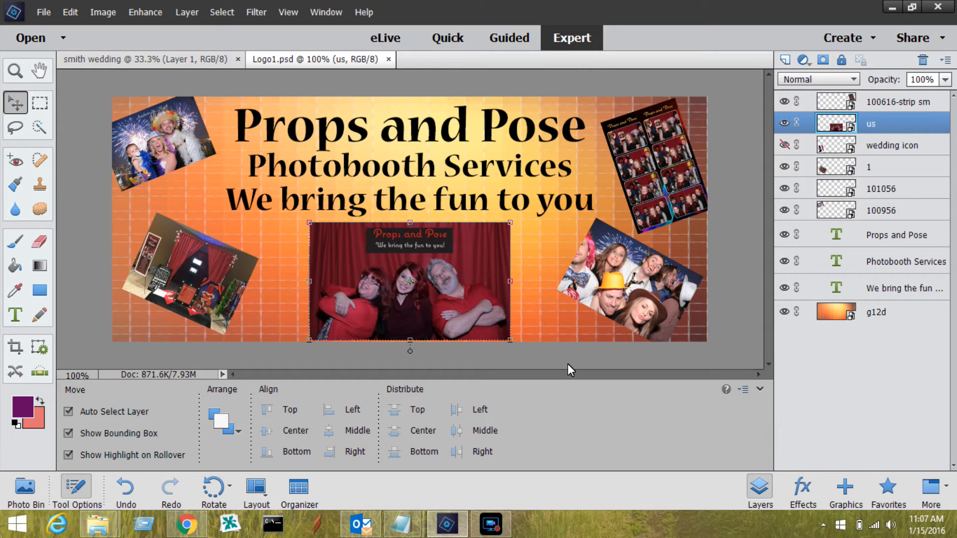
# Turn off Show Bounding Box and Auto Select Layer for the Move tool
pyautogui.click(67, 436)
pyautogui.click(67, 434)
pyautogui.click(67, 413)
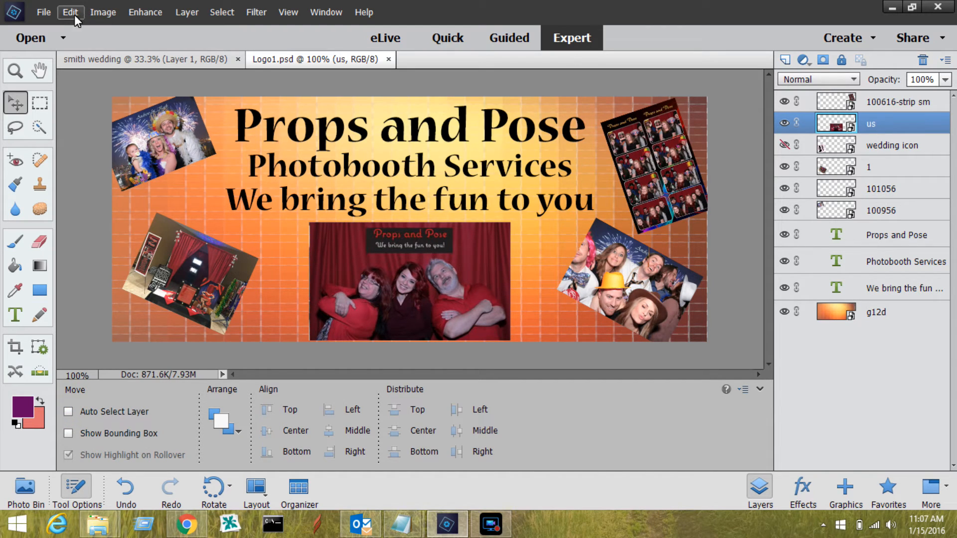
# Save a JPEG copy of the banner as Logo1.jpg at Maximum quality 12 with the Baseline ("Standard") format
pyautogui.click(38, 16)
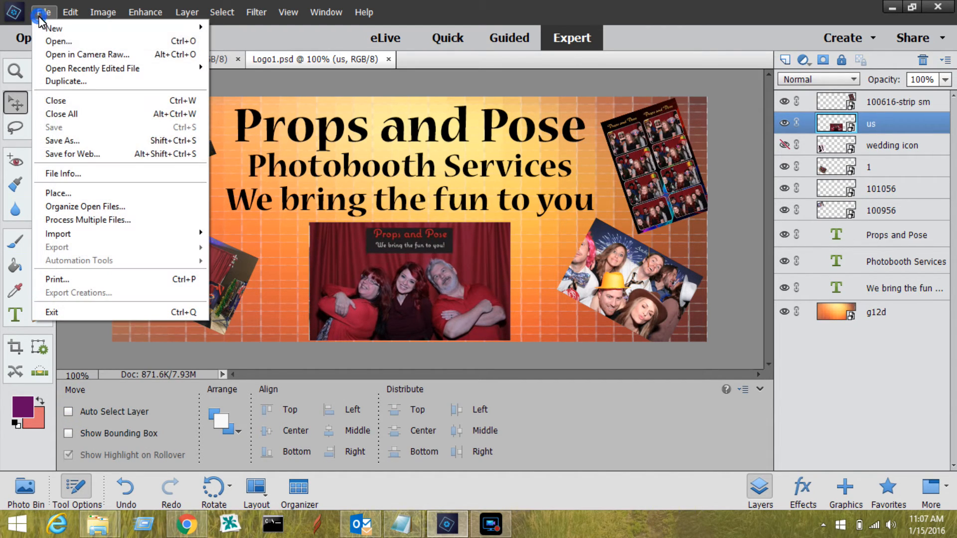
pyautogui.click(65, 143)
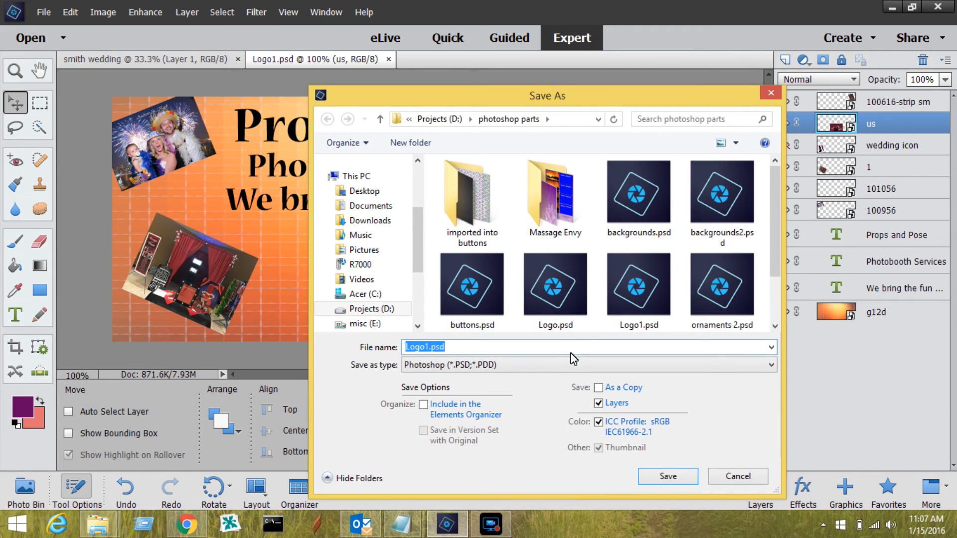
pyautogui.click(770, 365)
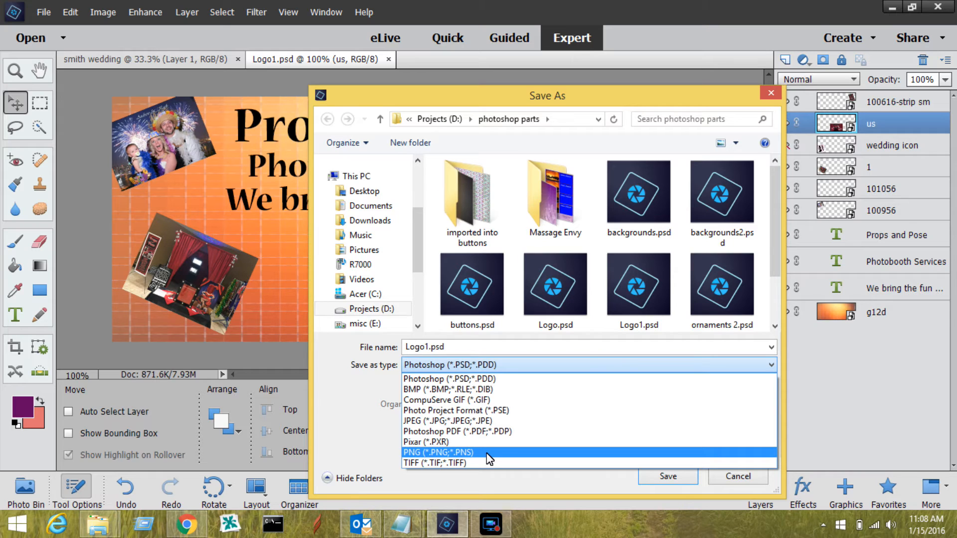
pyautogui.click(519, 421)
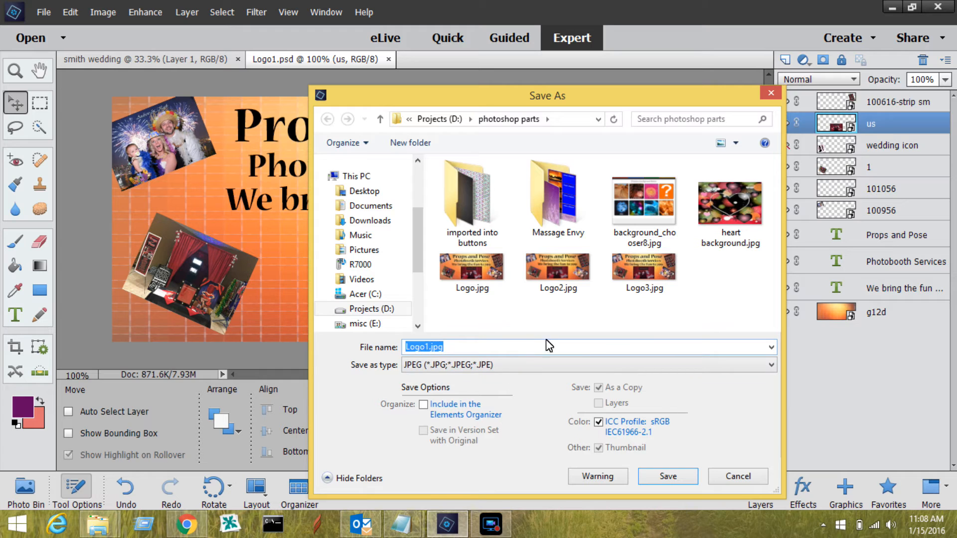
pyautogui.click(669, 472)
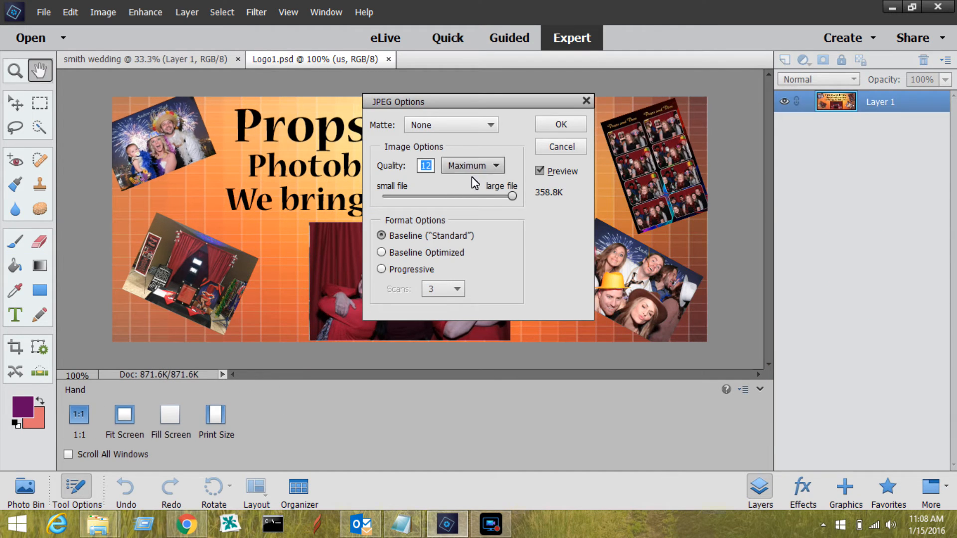
pyautogui.click(556, 125)
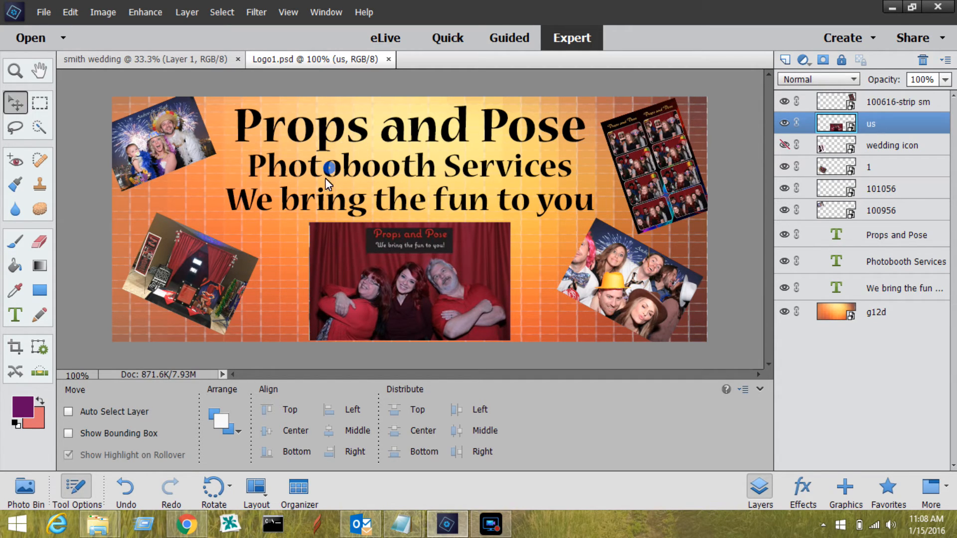
# Enable Auto Select Layer and Show Bounding Box for the Move tool, and select the banner's three text lines together
pyautogui.click(68, 411)
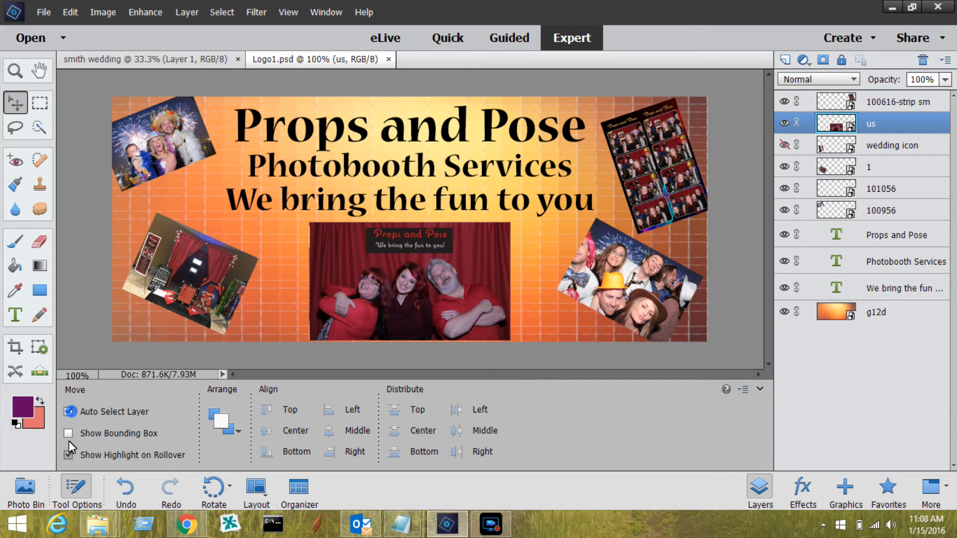
pyautogui.click(69, 433)
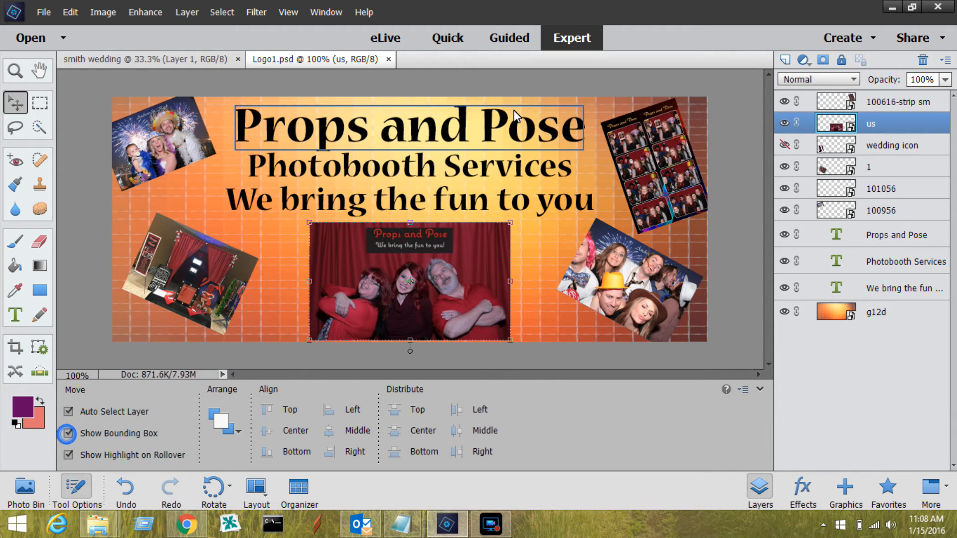
pyautogui.click(472, 135)
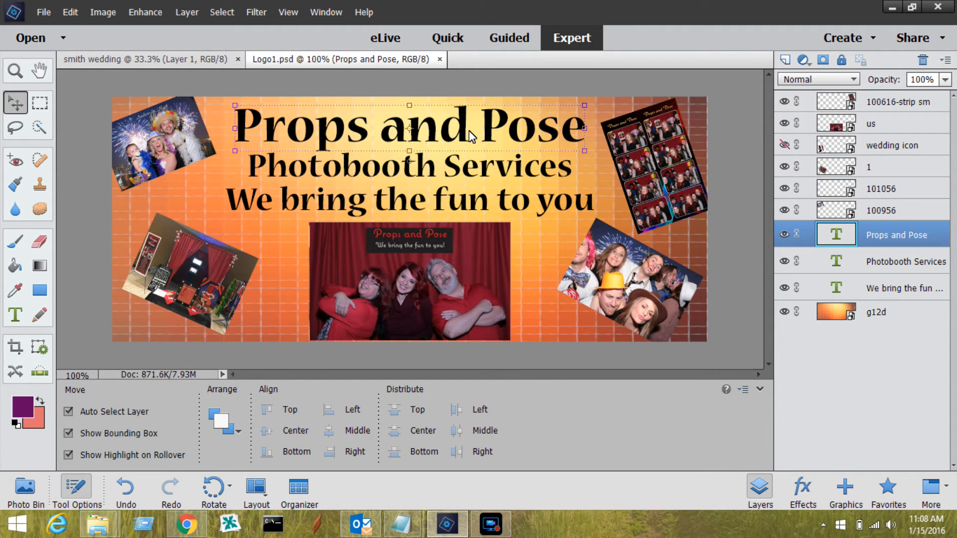
pyautogui.keyDown('shift'); pyautogui.click(465, 167); pyautogui.keyUp('shift')
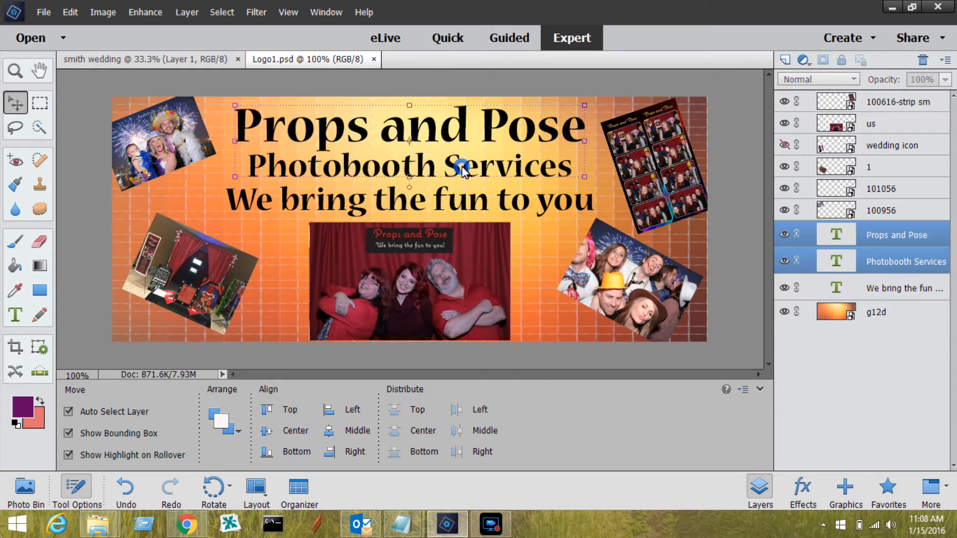
pyautogui.keyDown('shift'); pyautogui.click(450, 204); pyautogui.keyUp('shift')
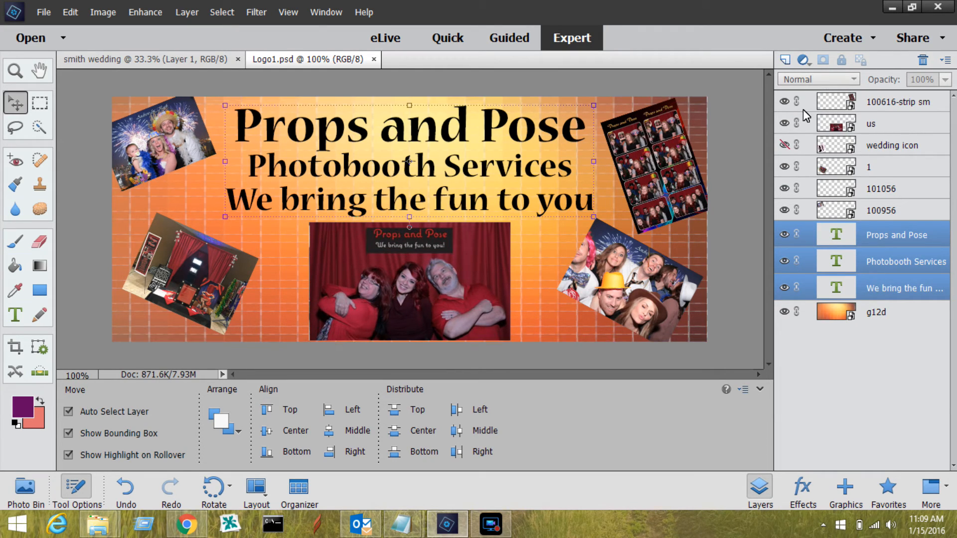
# Hide every picture layer and the "g12d" background, leaving only the three text layers visible
pyautogui.click(784, 102)
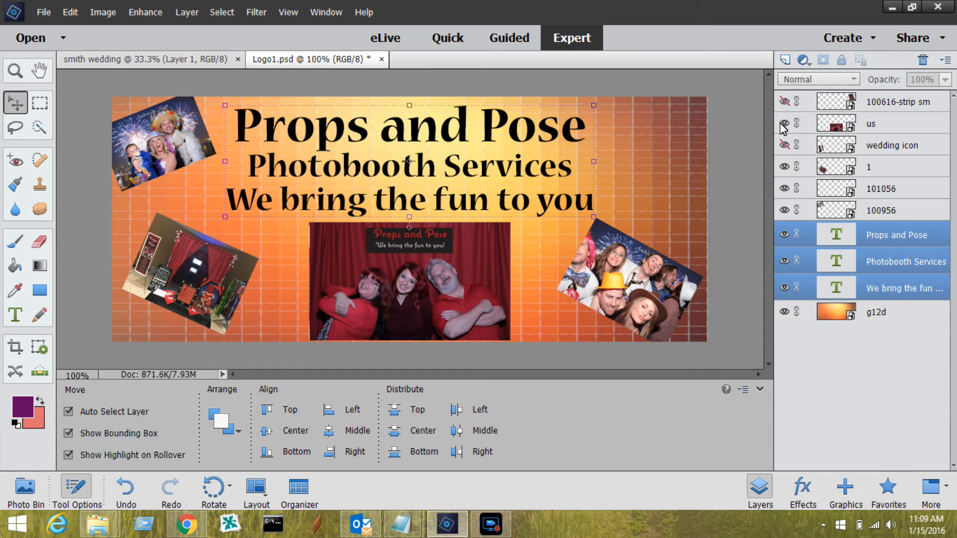
pyautogui.click(783, 123)
pyautogui.click(784, 145)
pyautogui.click(784, 167)
pyautogui.click(783, 188)
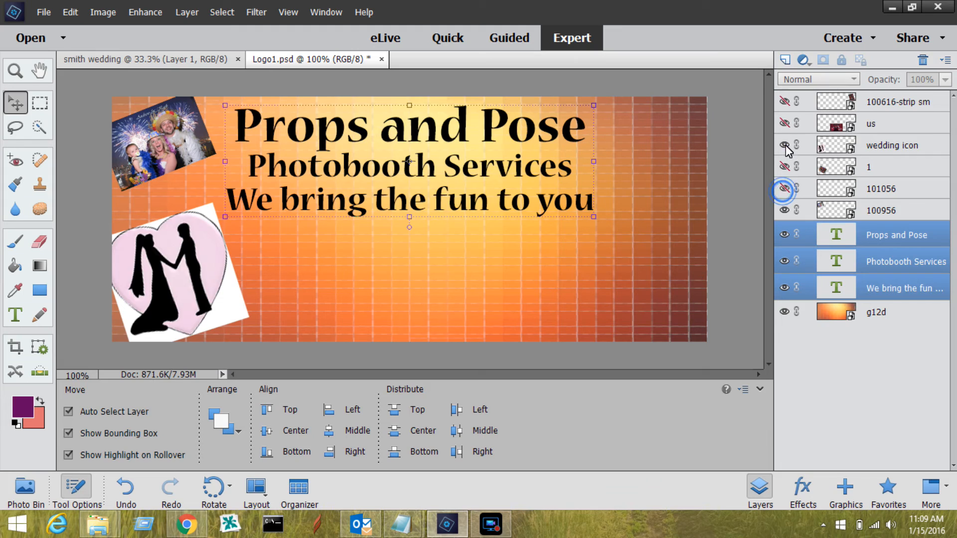
pyautogui.click(784, 145)
pyautogui.click(784, 211)
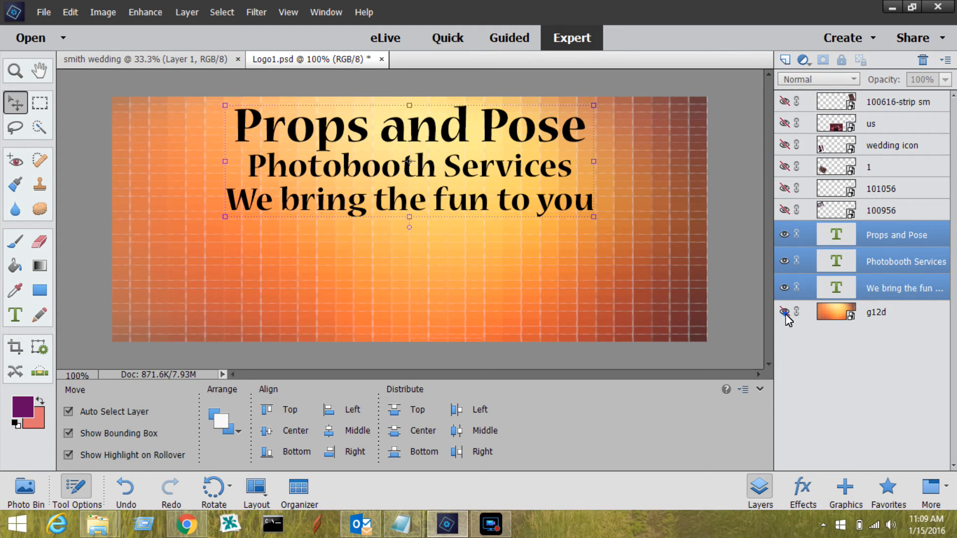
pyautogui.click(785, 312)
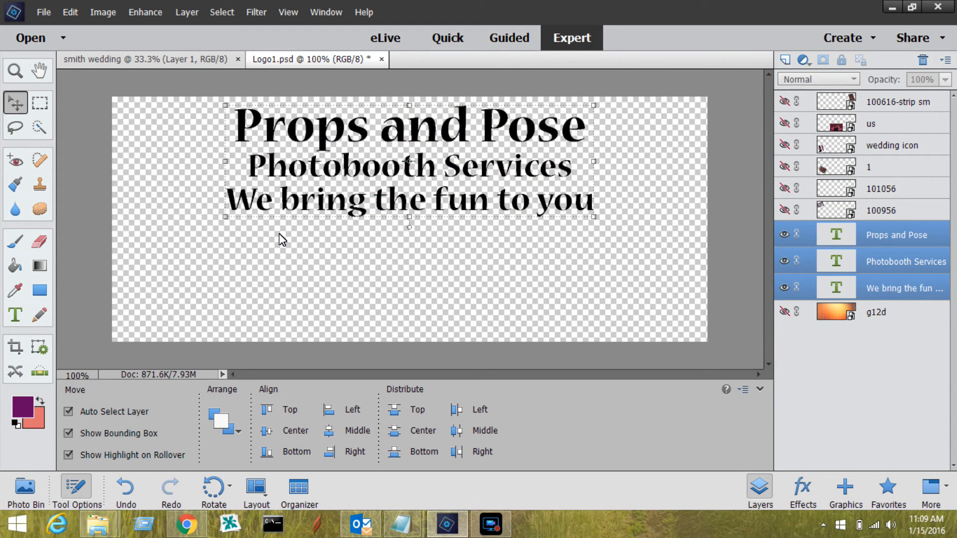
# Save the text-only banner with its transparent background as a PNG using Smallest / Slow compression
pyautogui.click(47, 14)
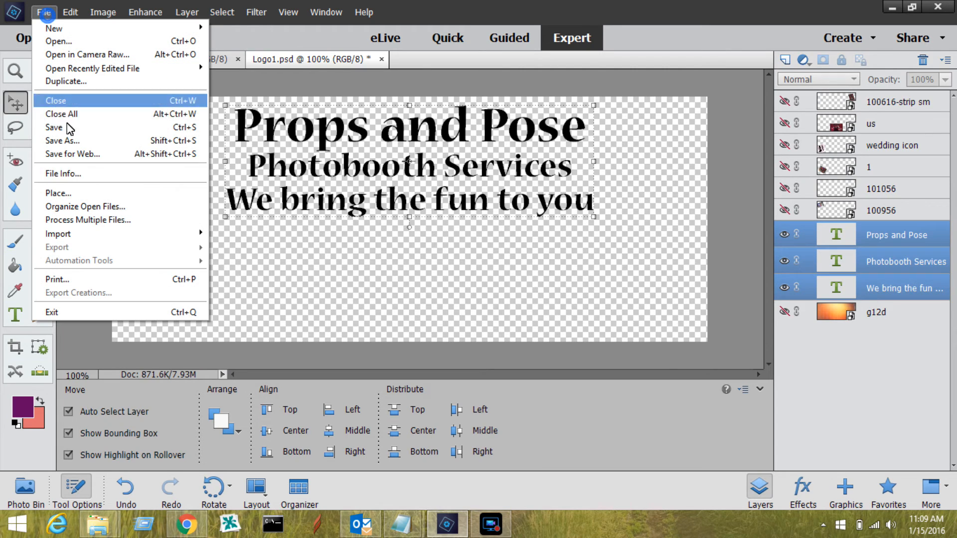
pyautogui.click(89, 141)
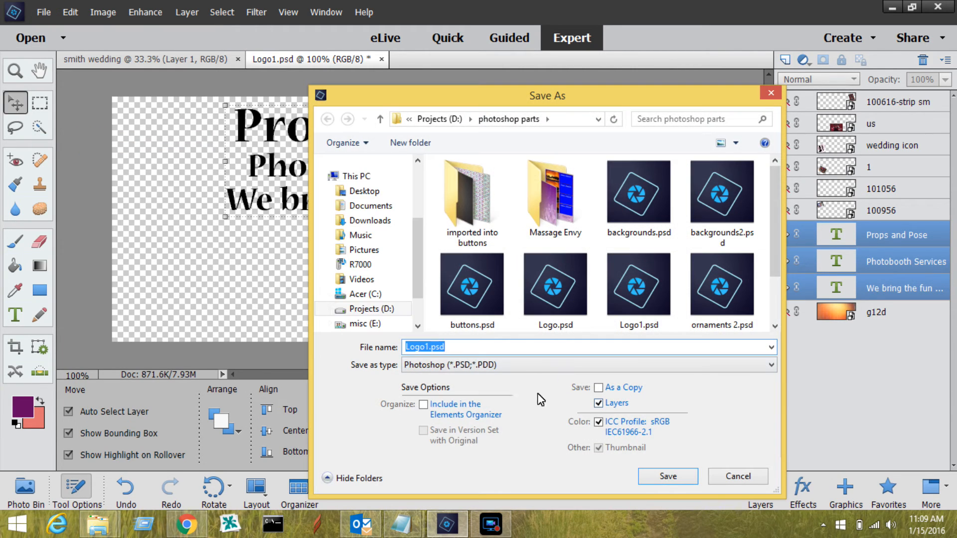
pyautogui.click(535, 368)
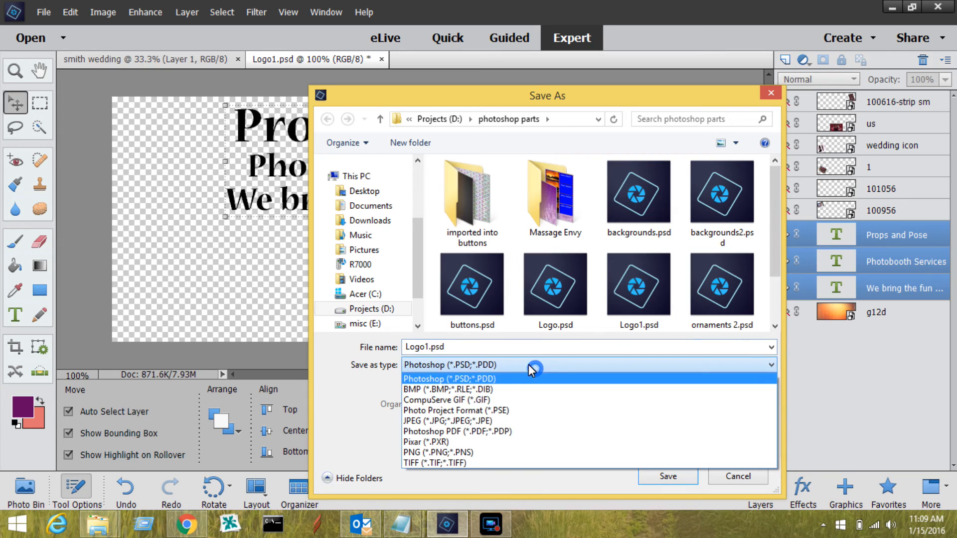
pyautogui.click(471, 455)
pyautogui.click(668, 476)
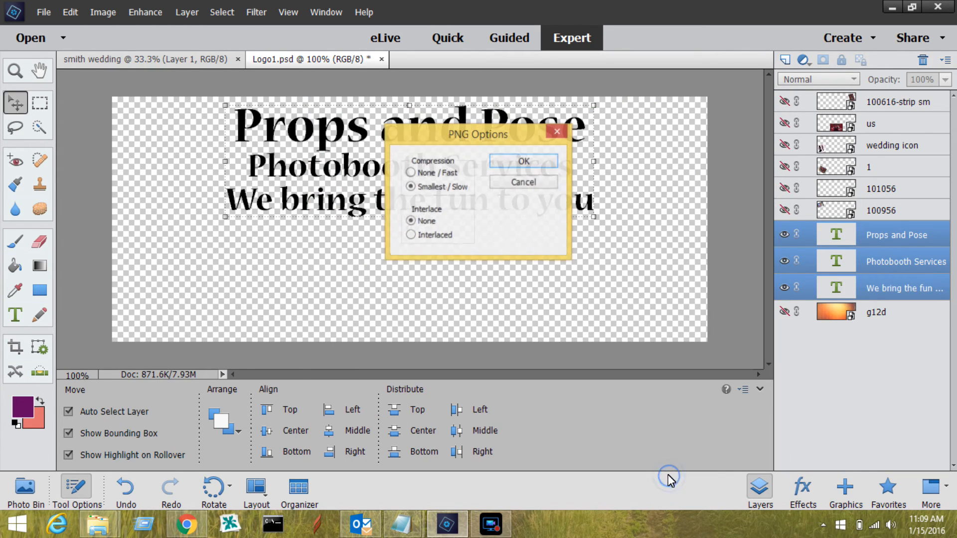
pyautogui.click(443, 172)
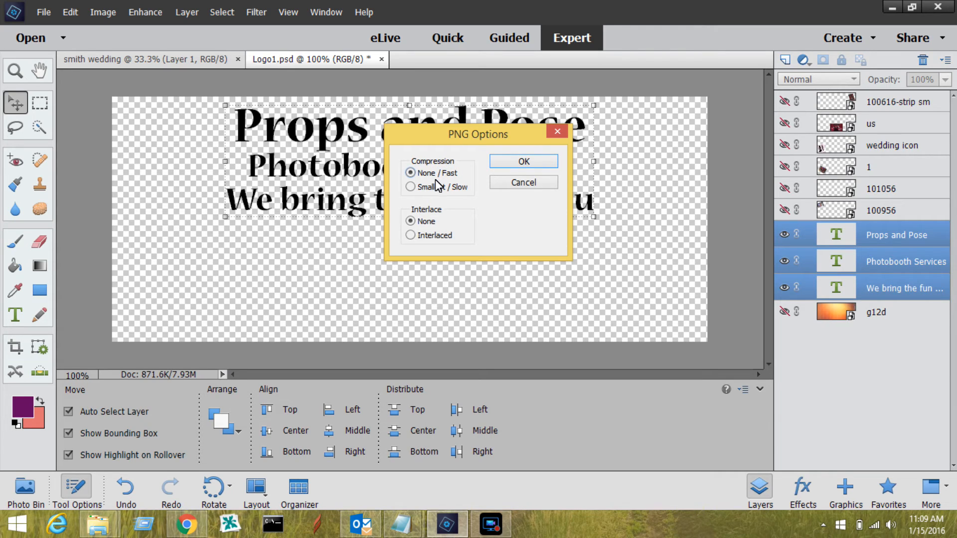
pyautogui.click(433, 186)
pyautogui.click(430, 238)
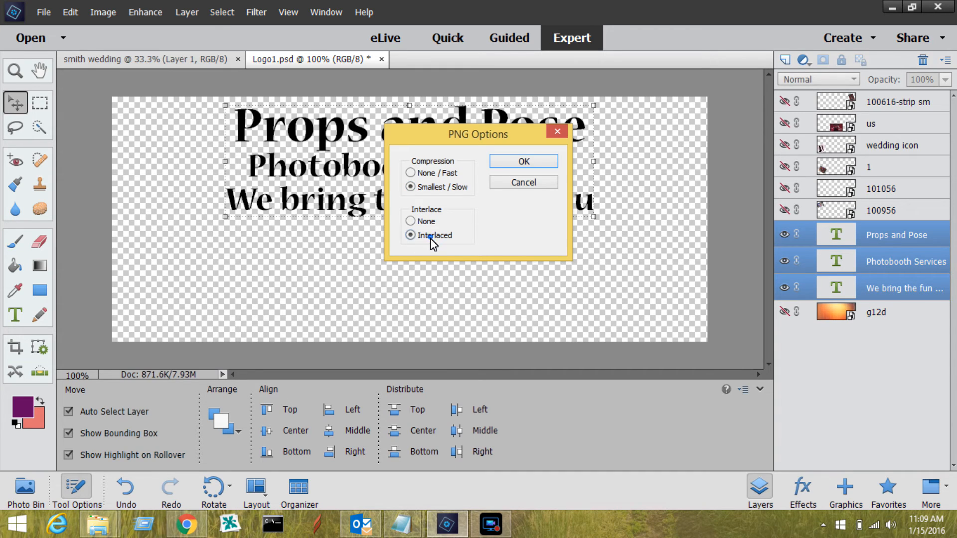
pyautogui.click(528, 162)
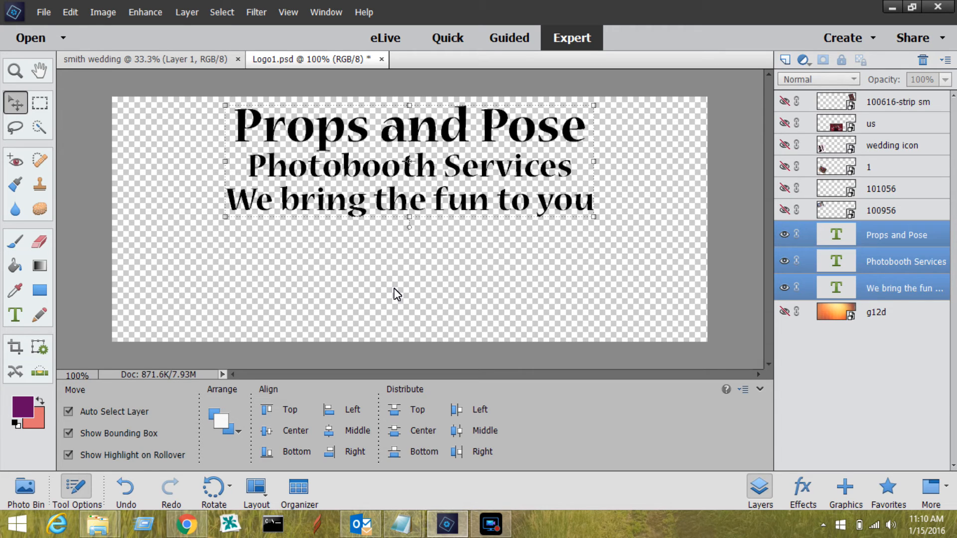
# Move the three selected text lines together straight down to the vertical middle of the banner
pyautogui.moveTo(424, 168); pyautogui.dragTo(420, 215)
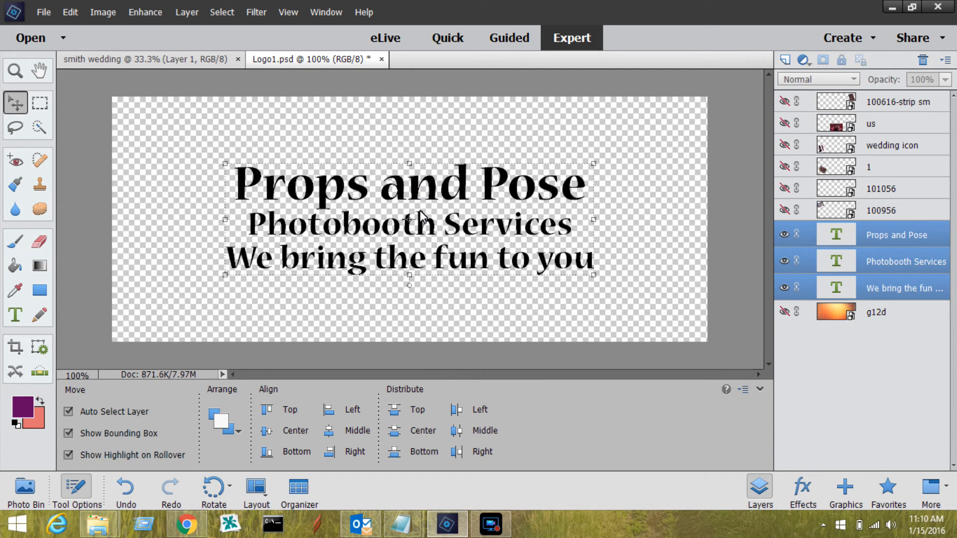
pyautogui.click(110, 13)
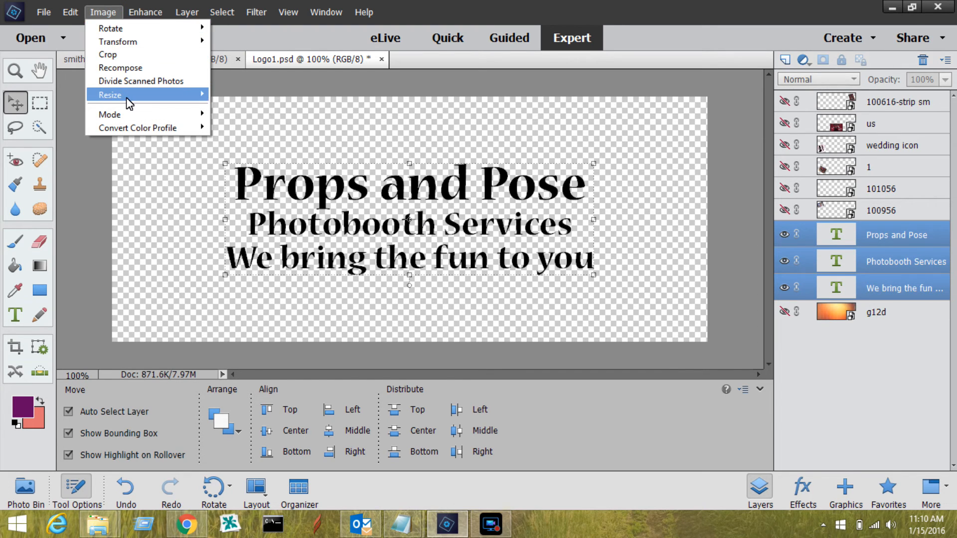
pyautogui.moveTo(129, 101)
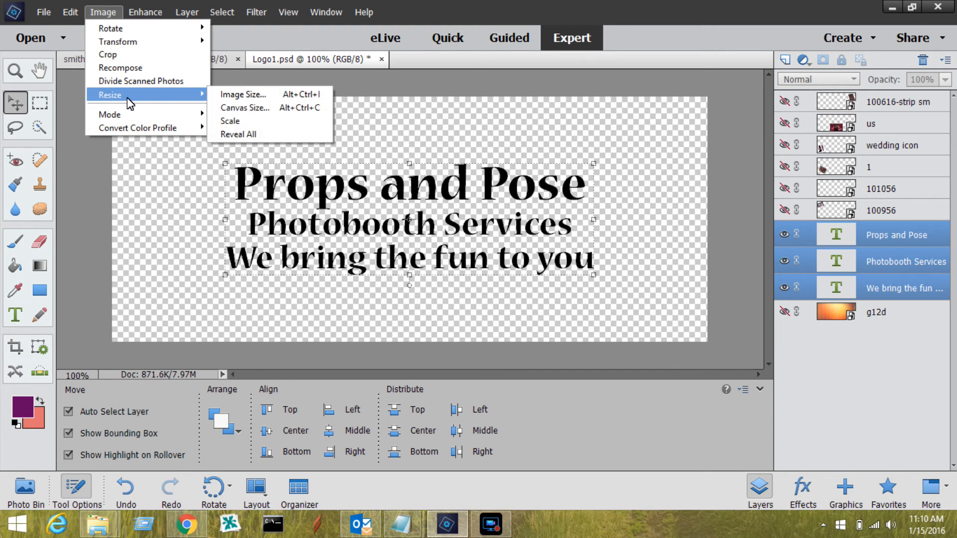
pyautogui.click(243, 111)
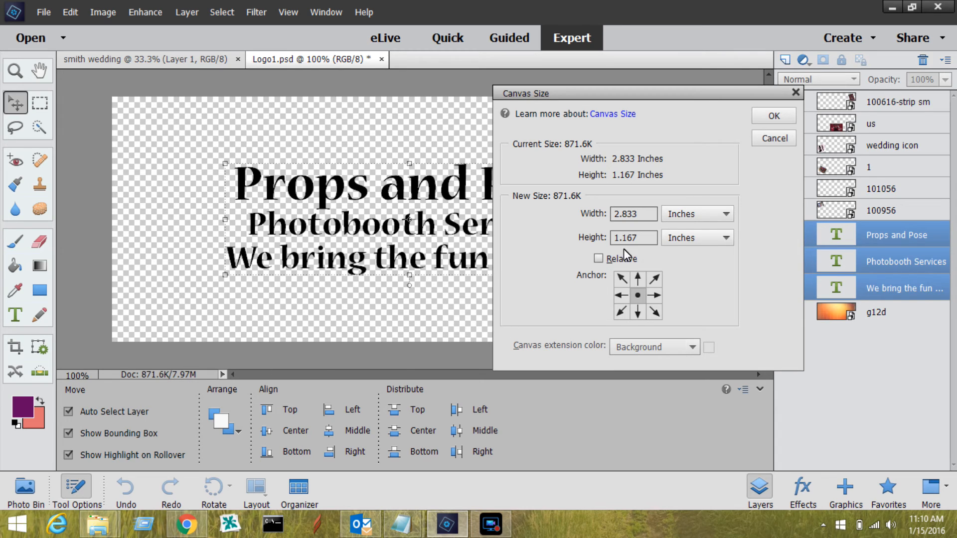
pyautogui.moveTo(650, 214); pyautogui.dragTo(624, 213)
pyautogui.click(781, 117)
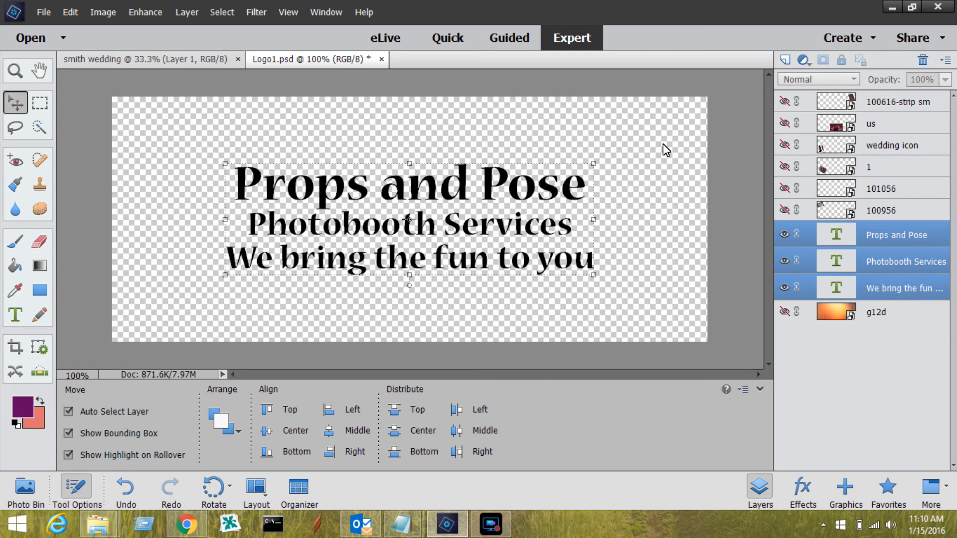
# Reduce the canvas size to 2 inches wide by 1 inch high around the centre anchor, accepting the clipping
pyautogui.click(103, 14)
pyautogui.moveTo(143, 94)
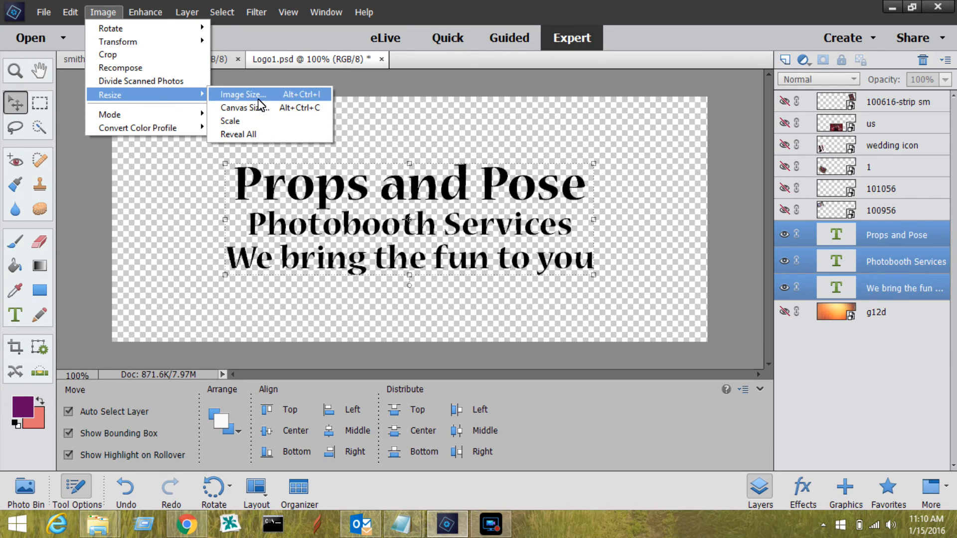
pyautogui.click(251, 108)
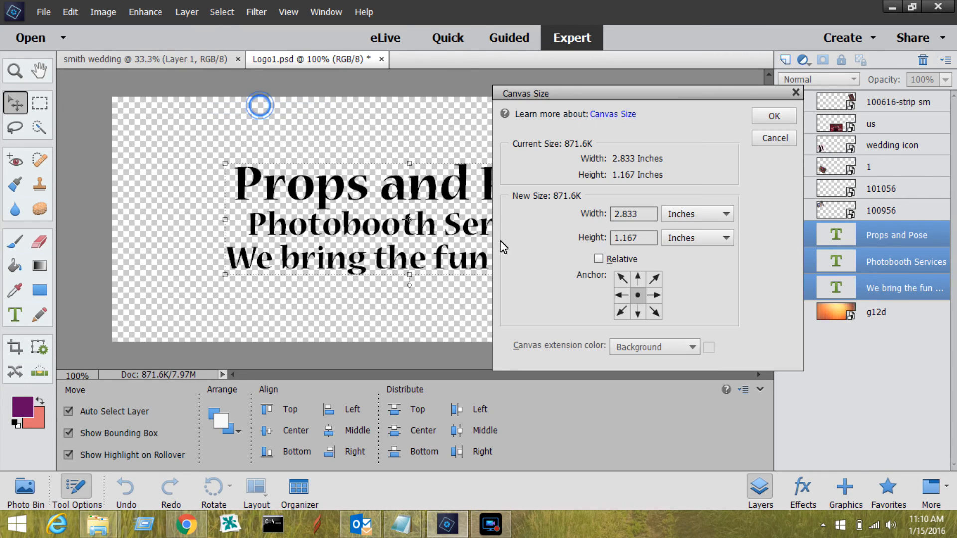
pyautogui.doubleClick(653, 214)
pyautogui.write('2')
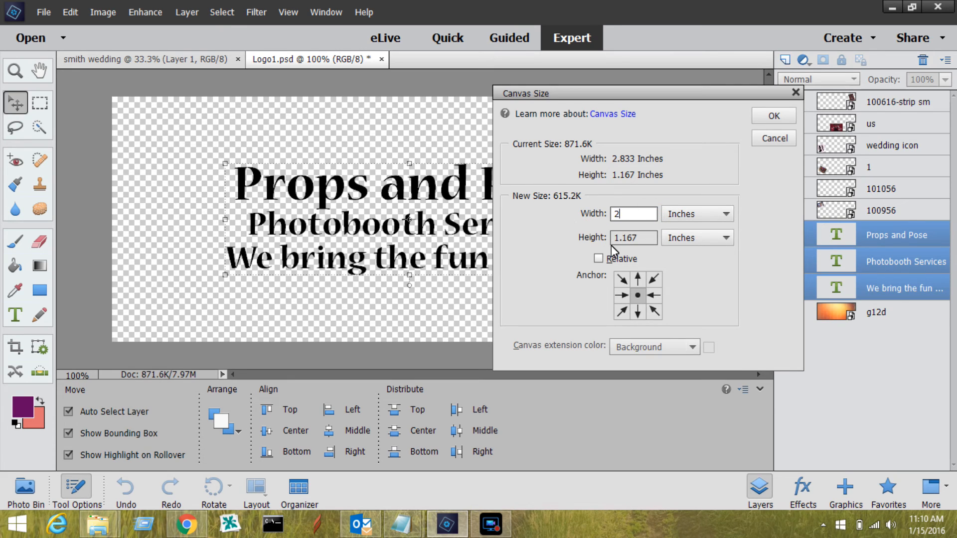
pyautogui.doubleClick(647, 237)
pyautogui.write('1')
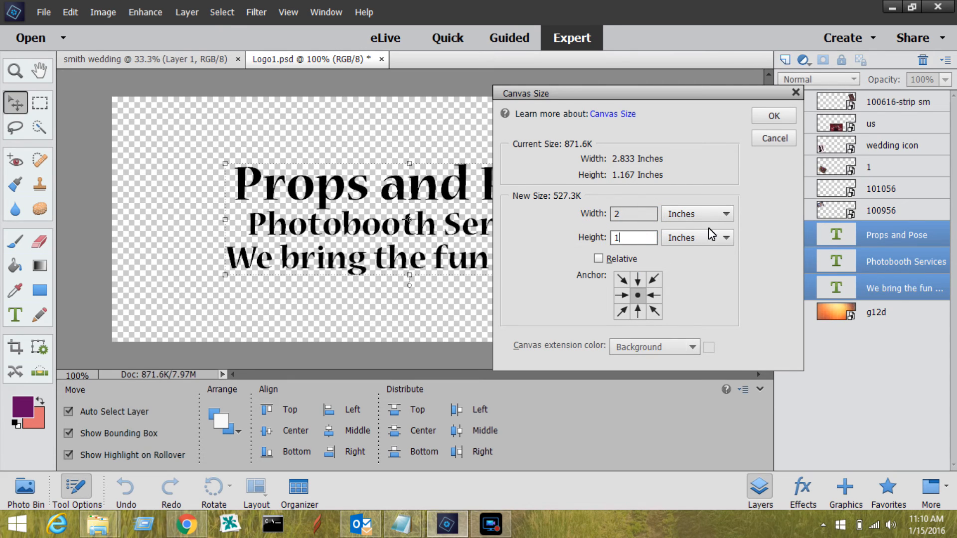
pyautogui.click(771, 121)
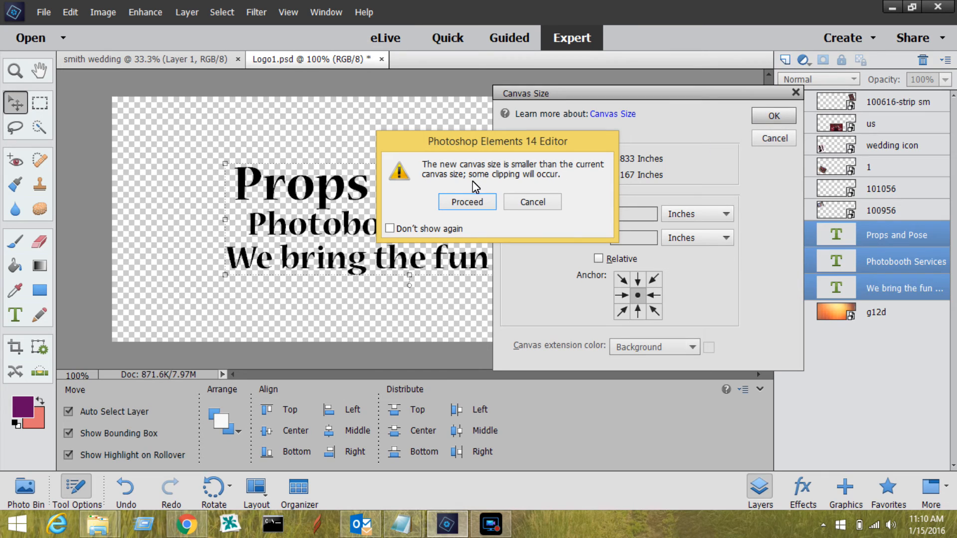
pyautogui.click(479, 204)
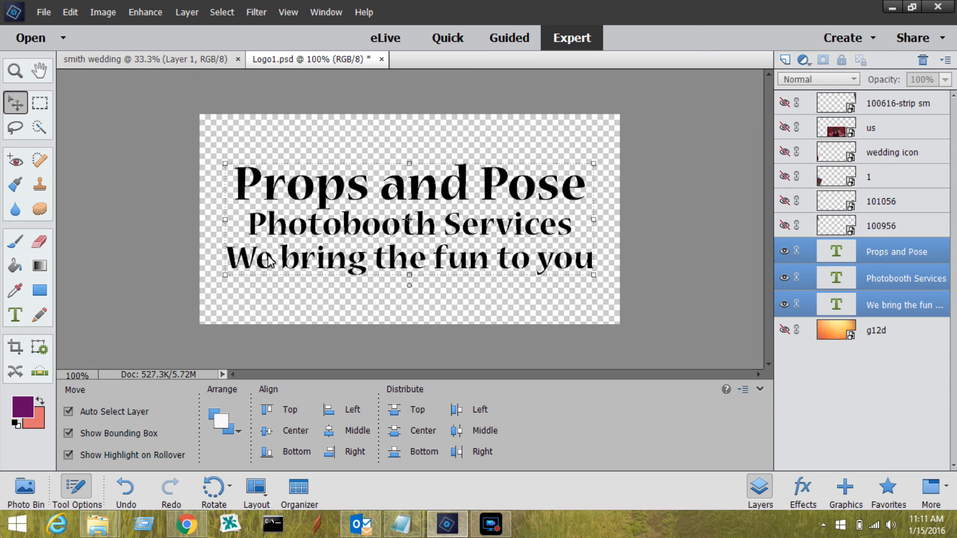
# Switch to File Explorer and open the "imported into buttons" folder inside "photoshop parts" on the Projects (D:) drive
pyautogui.click(114, 531)
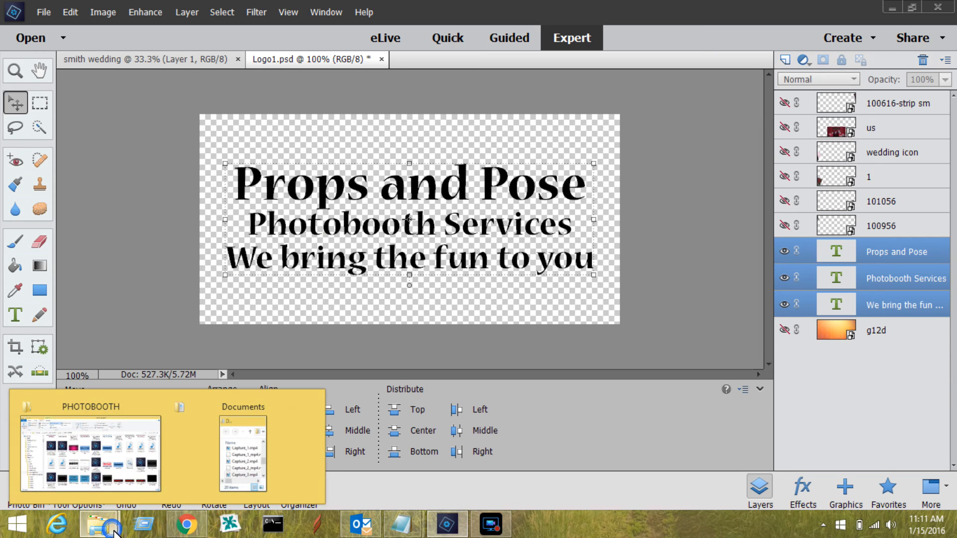
pyautogui.click(131, 413)
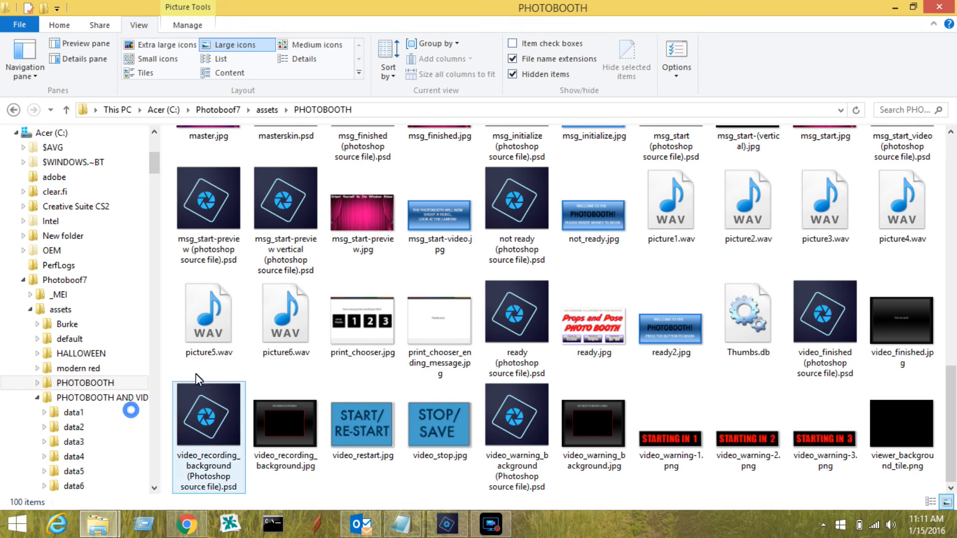
pyautogui.click(363, 305)
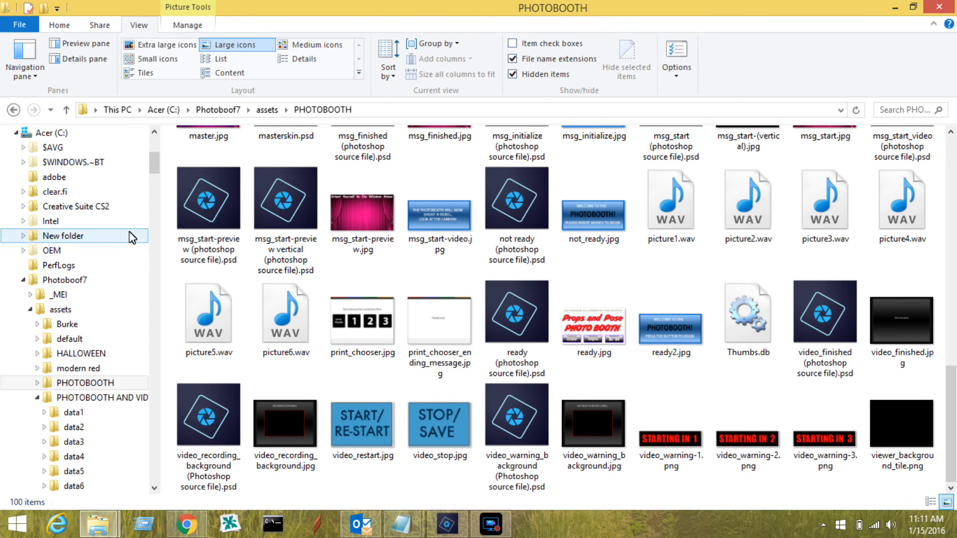
pyautogui.moveTo(154, 160); pyautogui.dragTo(154, 468)
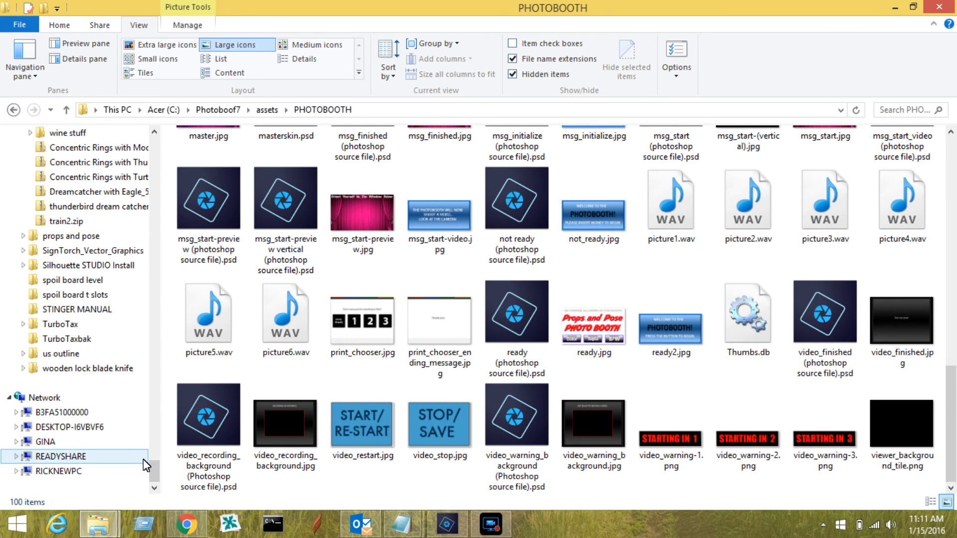
pyautogui.moveTo(154, 471); pyautogui.dragTo(210, 214)
pyautogui.click(72, 354)
pyautogui.click(332, 317)
pyautogui.scroll(-8, 280, 369)
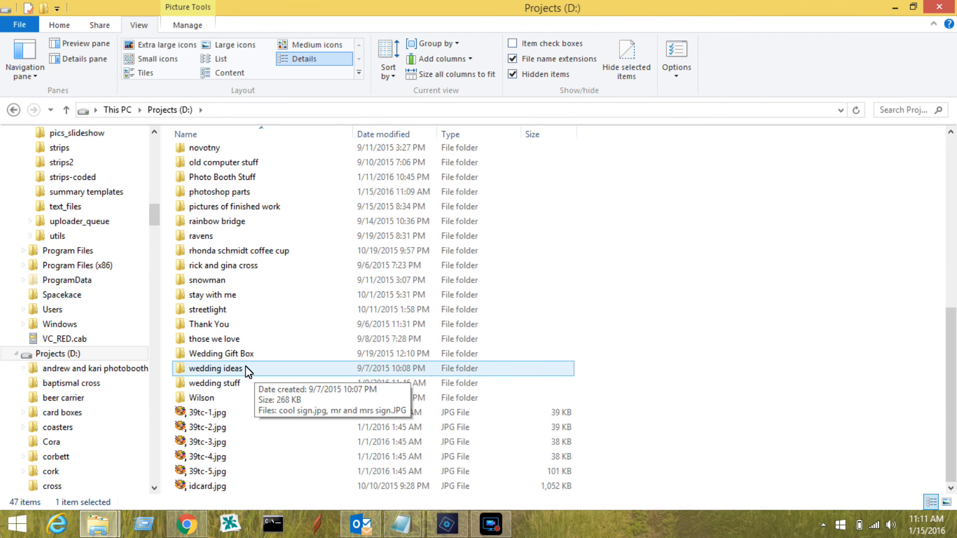
pyautogui.scroll(1, 230, 245)
pyautogui.scroll(2, 230, 245)
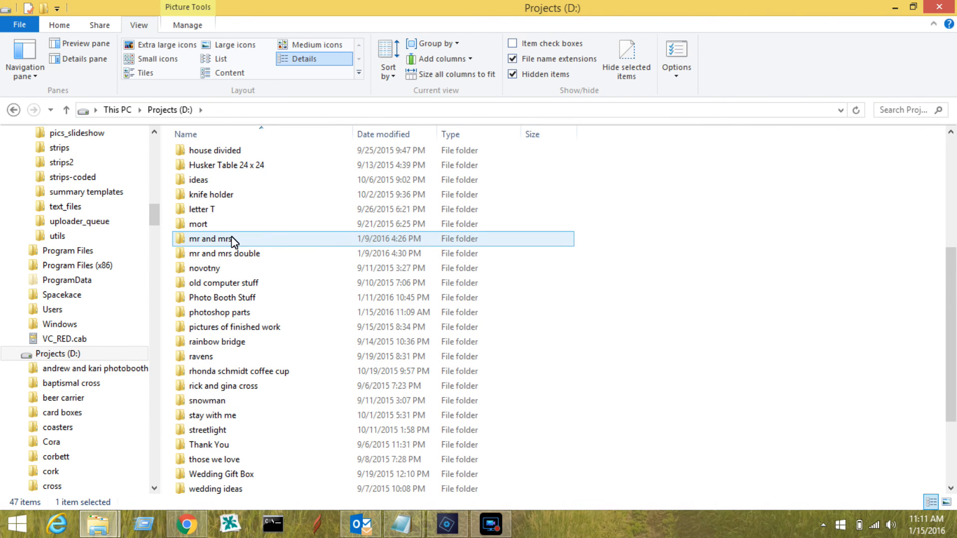
pyautogui.doubleClick(226, 312)
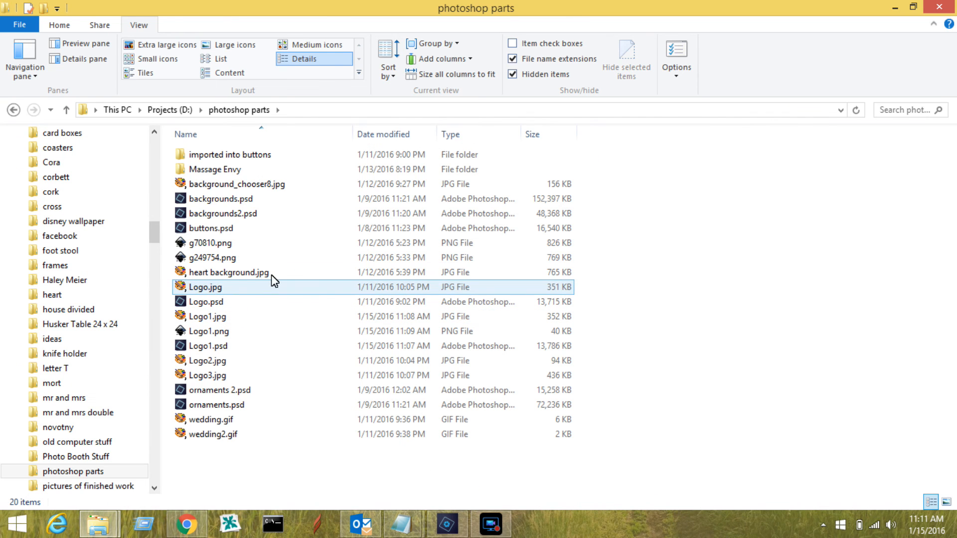
pyautogui.doubleClick(235, 155)
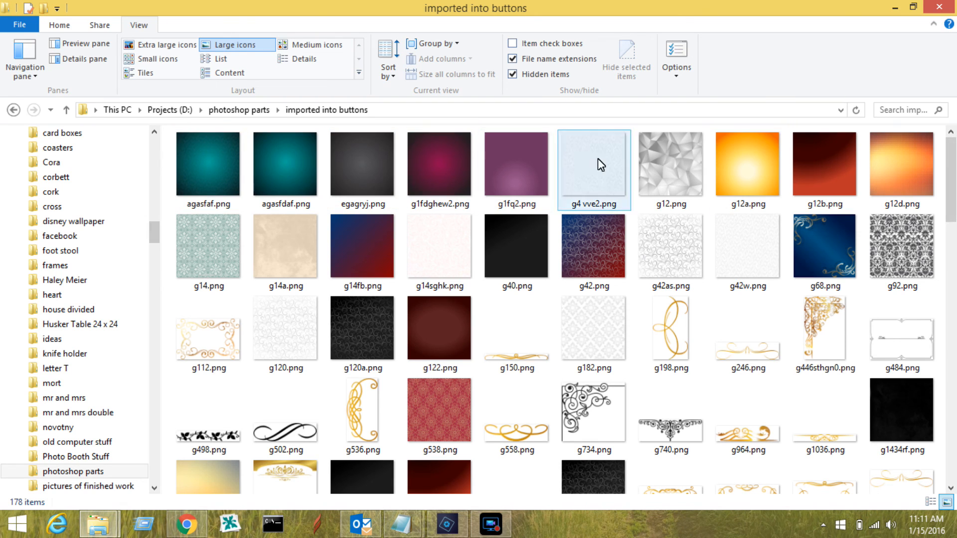
# Look through the background, ornament and frame images in the folder, and return to Photoshop Elements
pyautogui.scroll(-3, 946, 194)
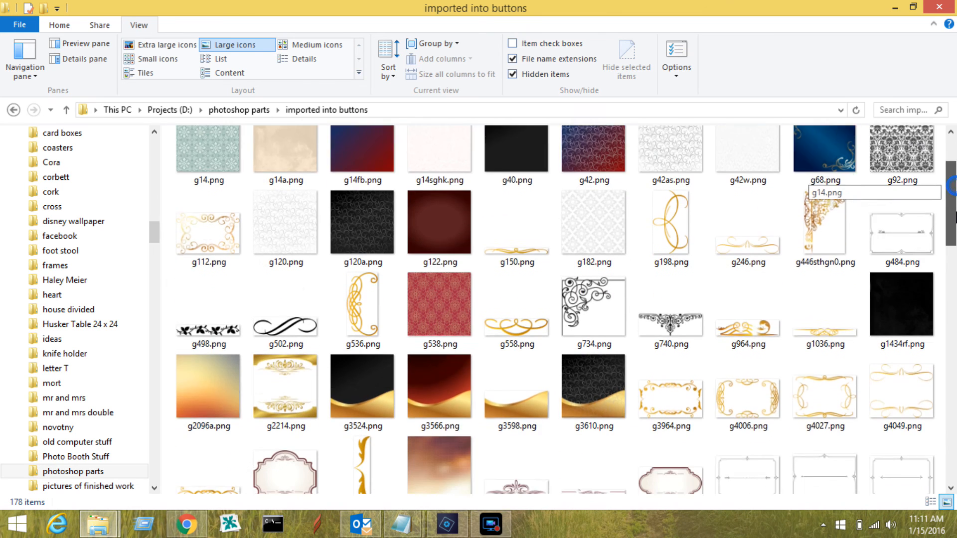
pyautogui.moveTo(956, 226); pyautogui.dragTo(952, 235)
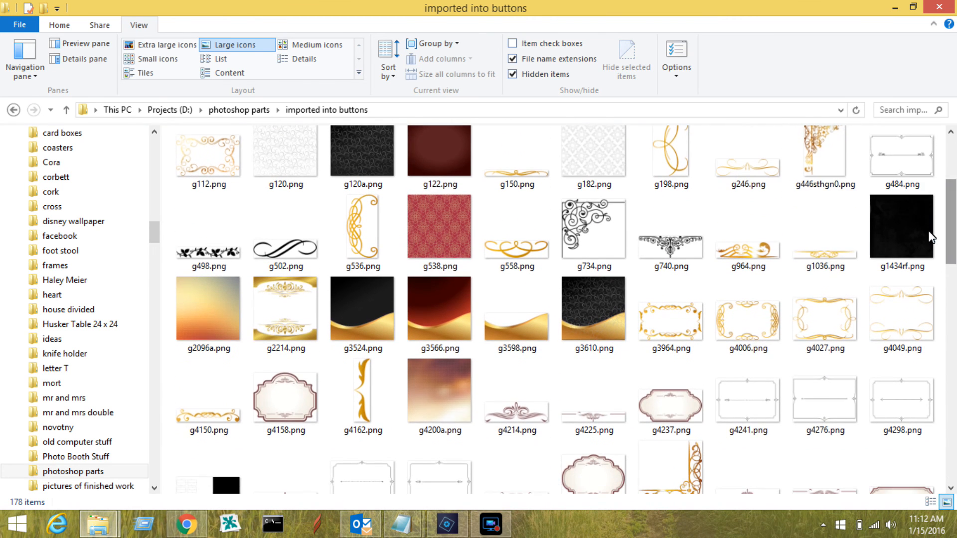
pyautogui.moveTo(357, 230)
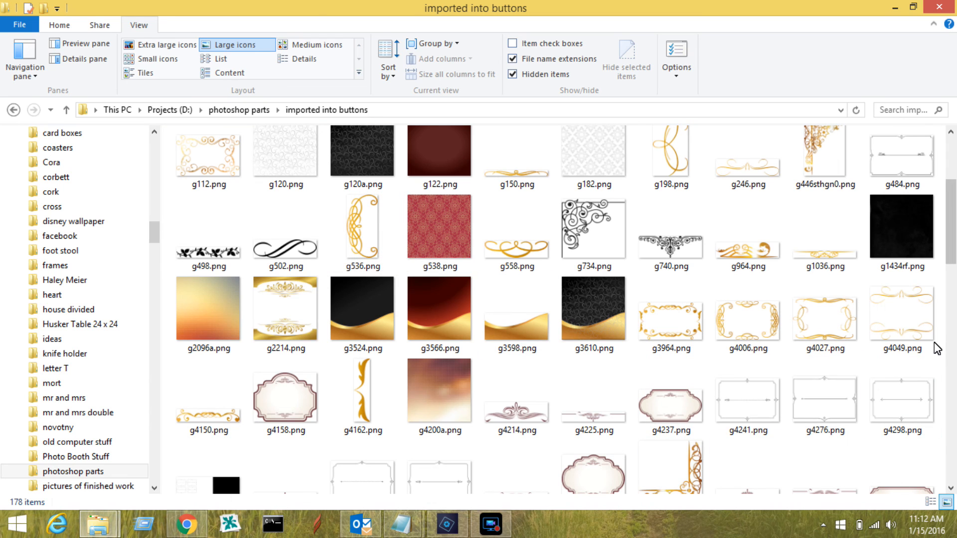
pyautogui.moveTo(953, 259); pyautogui.dragTo(954, 441)
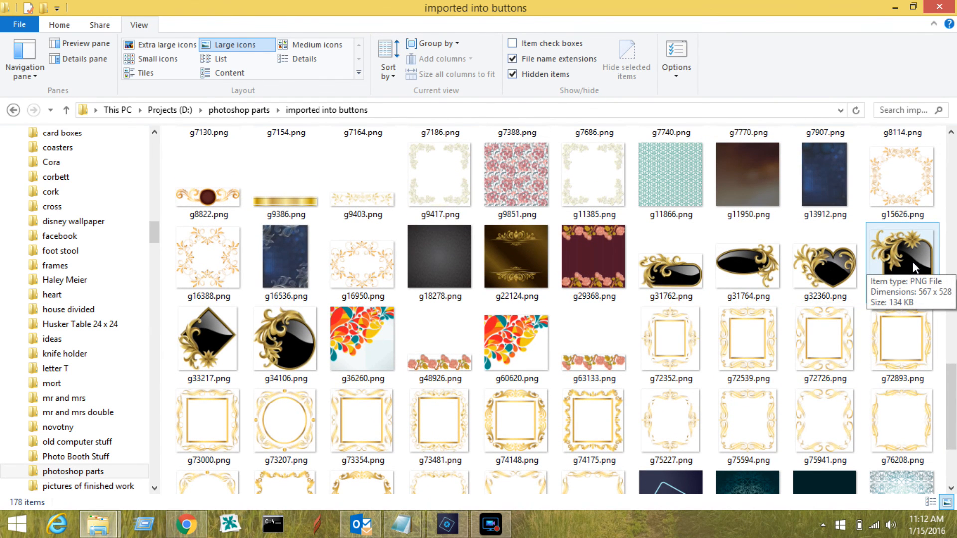
pyautogui.moveTo(951, 378); pyautogui.dragTo(950, 431)
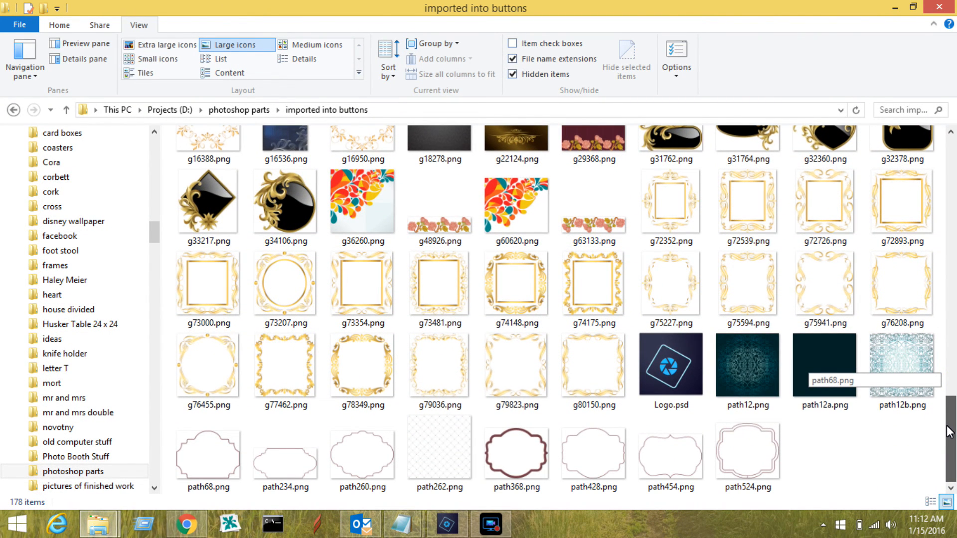
pyautogui.moveTo(949, 422); pyautogui.dragTo(949, 190)
pyautogui.click(895, 7)
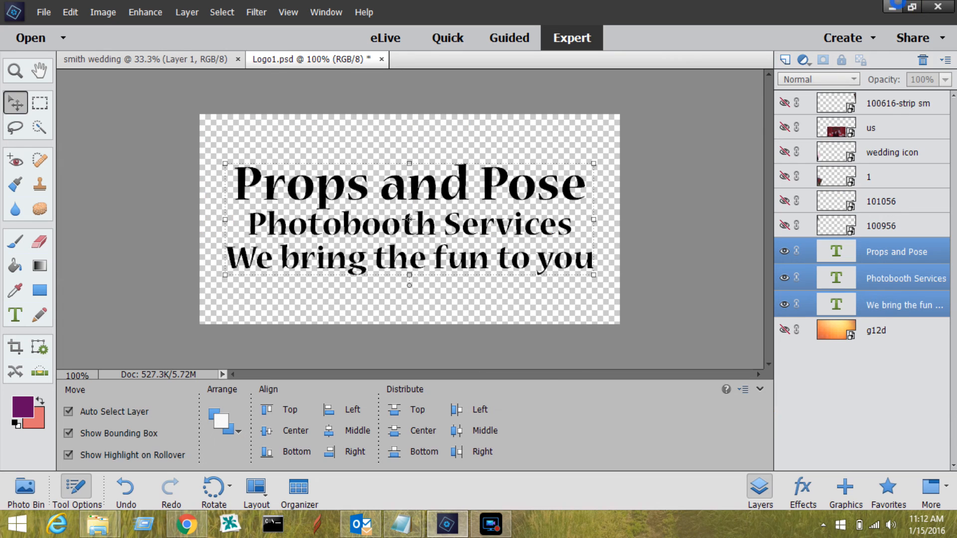